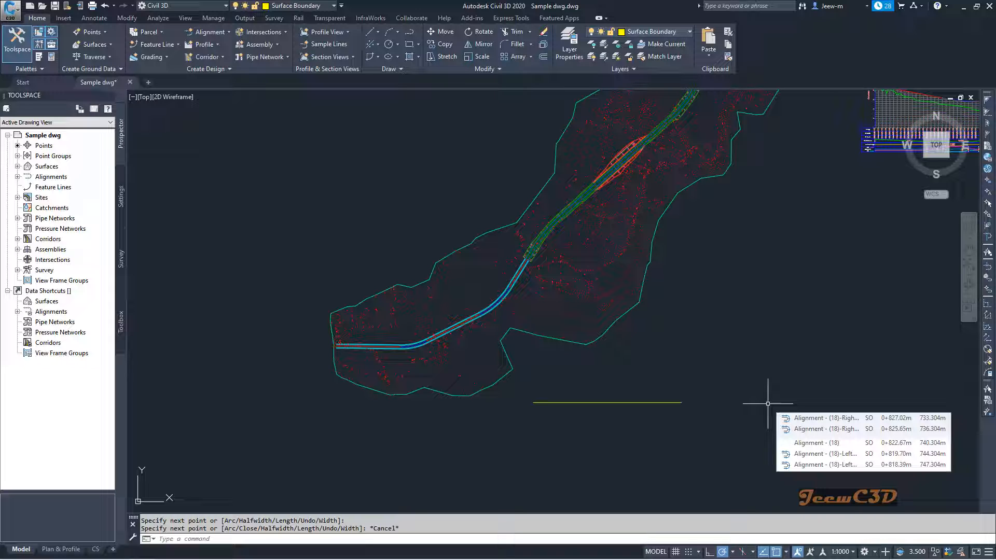
Select the yellow polyline beside the surface to inspect it as a plain drawing object, and clear the selection
{"action": "mouse_move", "coordinate": [727, 412]}
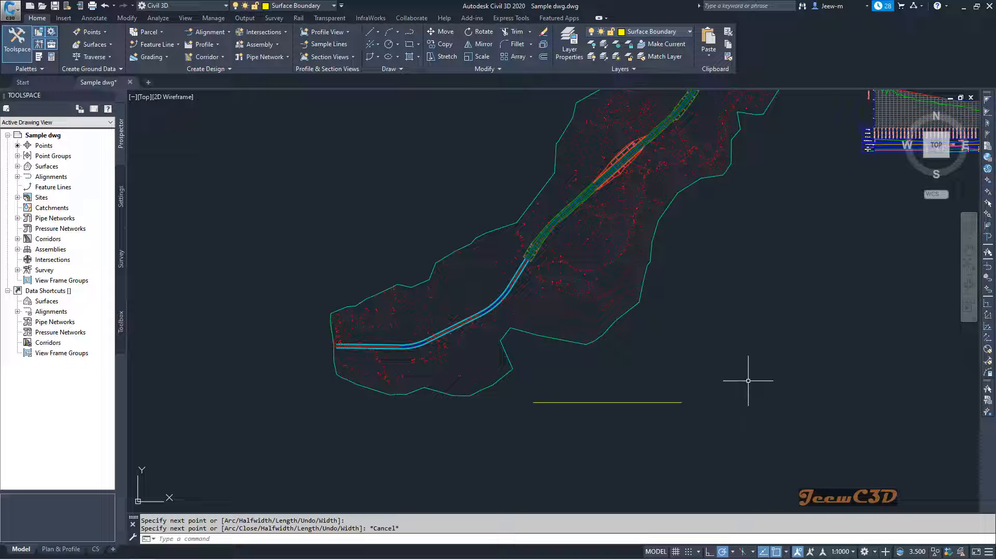
{"action": "left_click", "coordinate": [667, 406]}
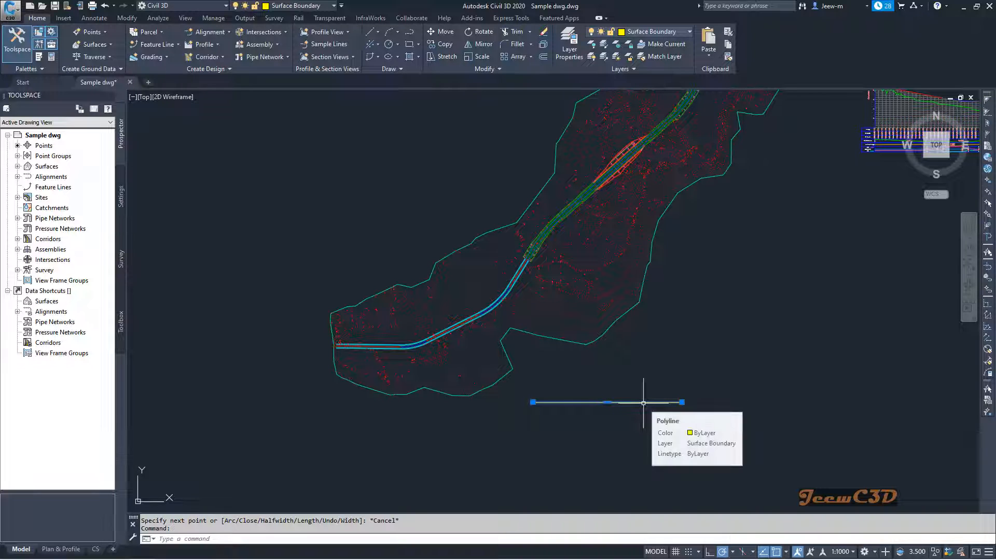
{"action": "mouse_move", "coordinate": [719, 351]}
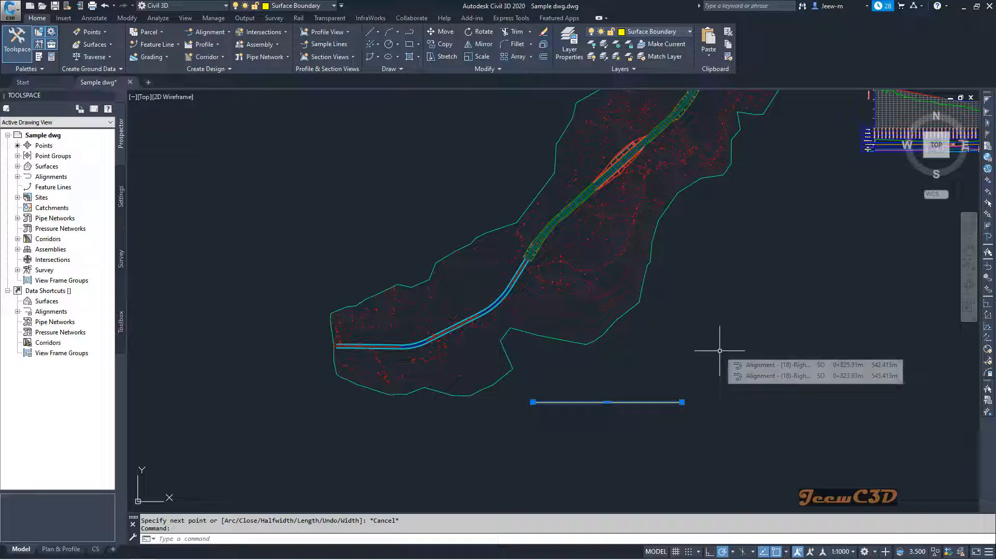
{"action": "key", "text": "Escape"}
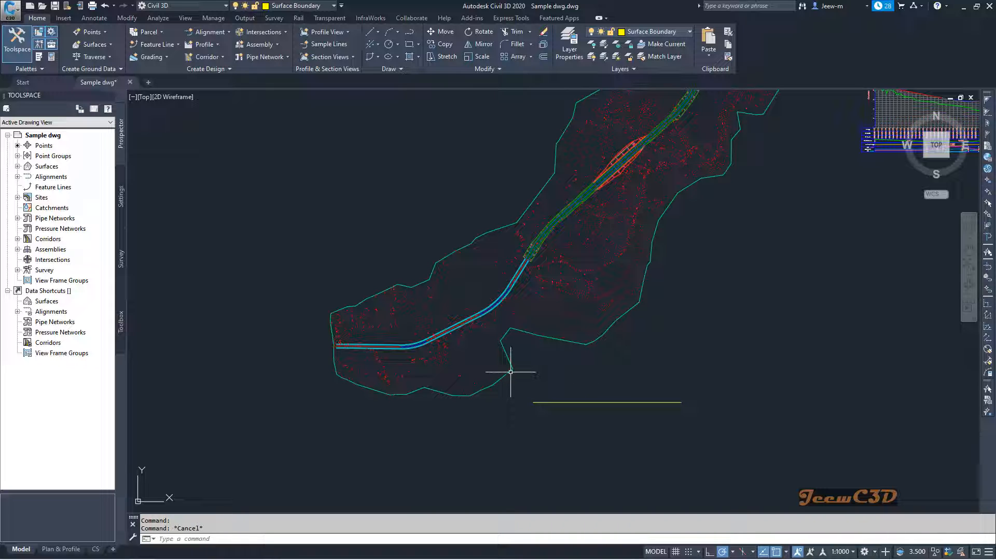
Select the EG surface border, alone and together with the yellow polyline, to compare their available commands, and clear the selection
{"action": "mouse_move", "coordinate": [511, 370]}
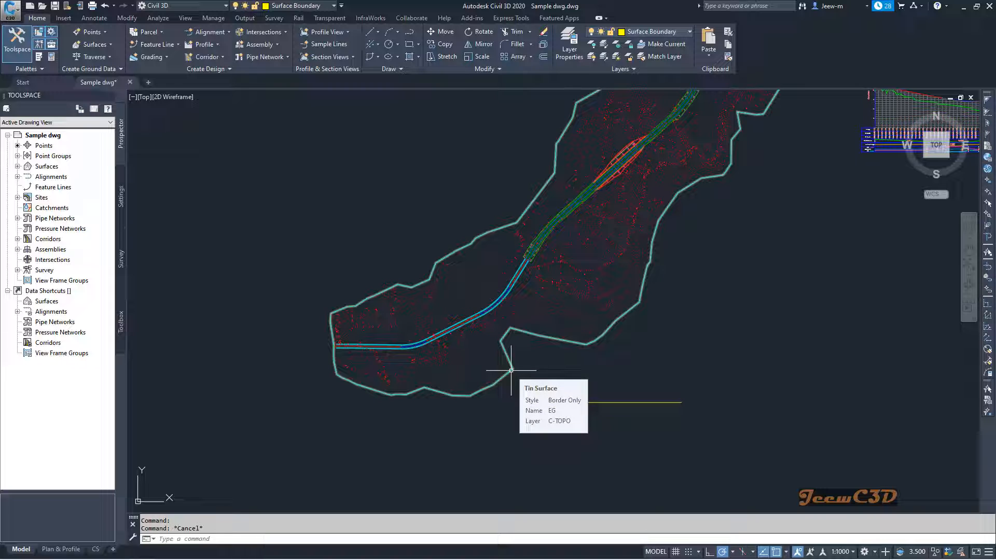
{"action": "left_click", "coordinate": [511, 371]}
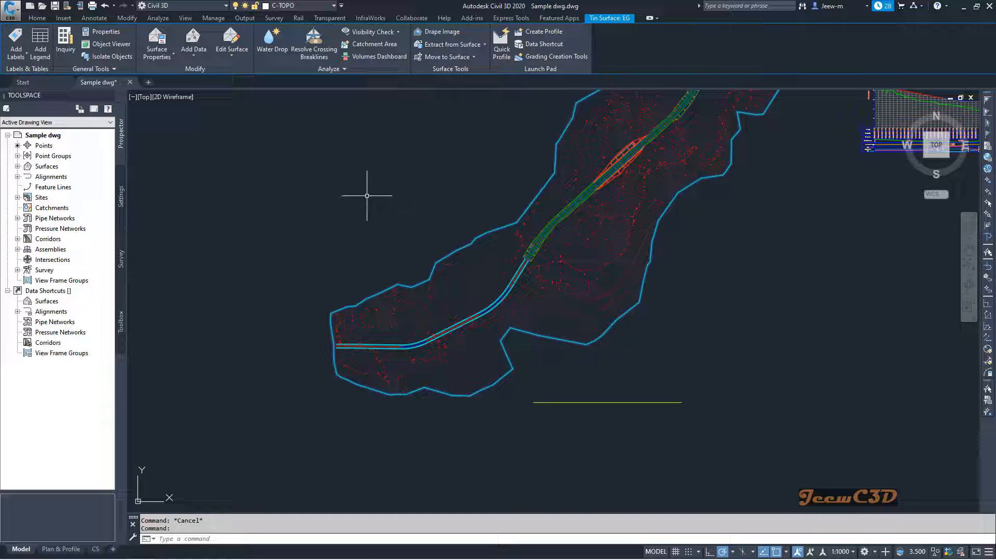
{"action": "mouse_move", "coordinate": [367, 195]}
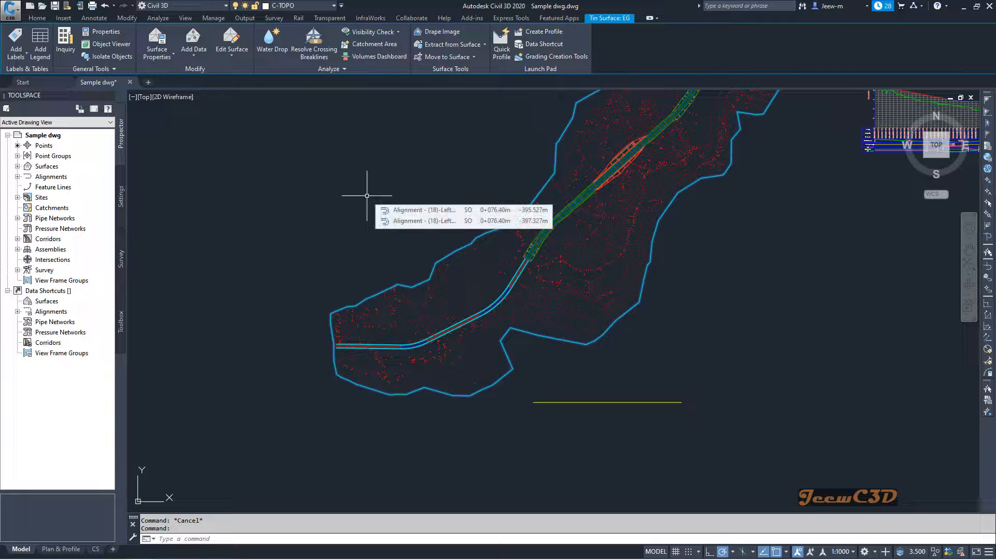
{"action": "left_click", "coordinate": [679, 436]}
{"action": "left_click", "coordinate": [639, 389]}
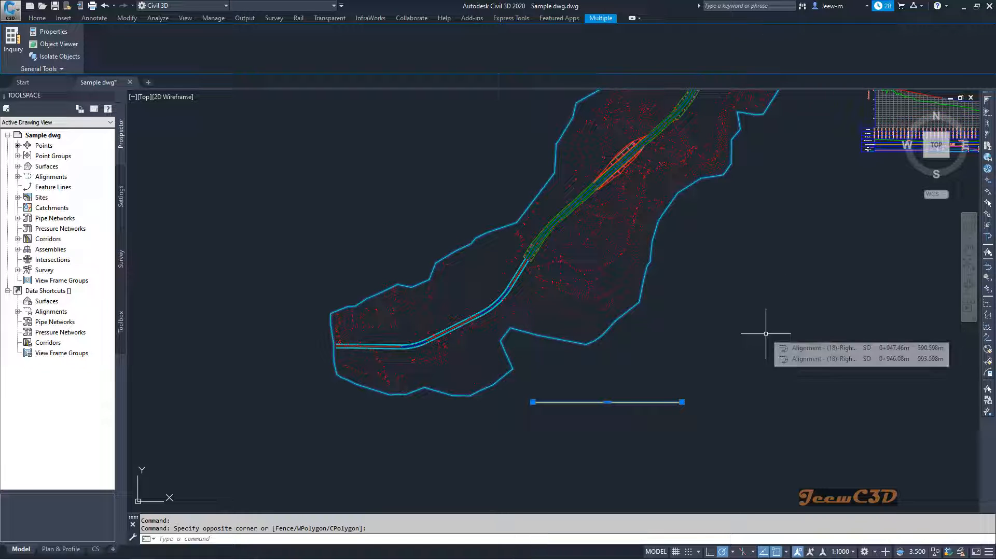
{"action": "key", "text": "Escape"}
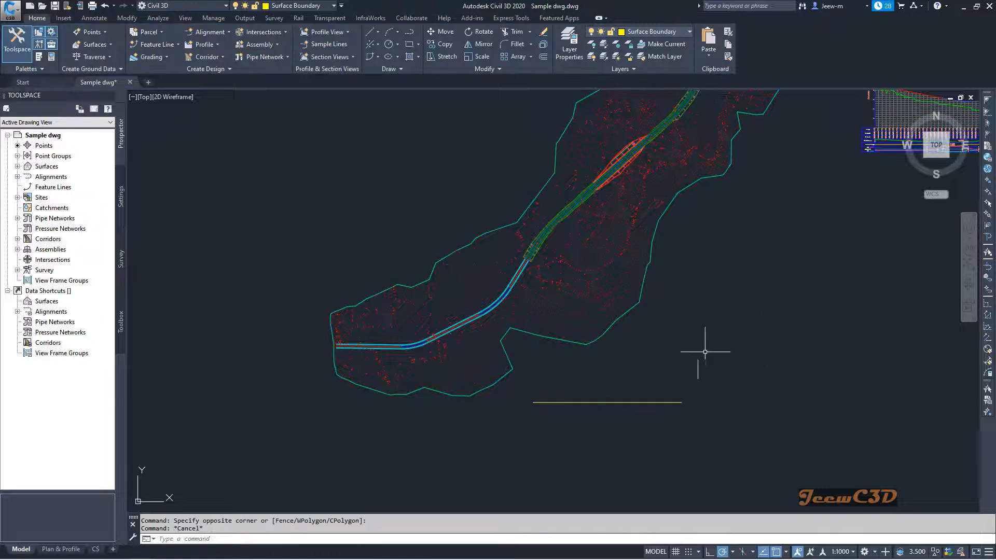
{"action": "left_click", "coordinate": [640, 301]}
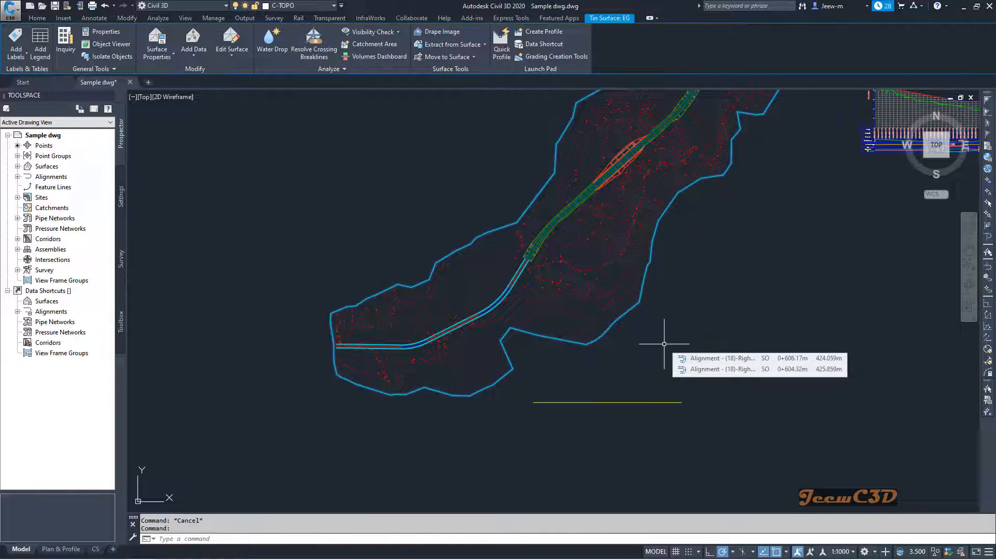
{"action": "key", "text": "Escape"}
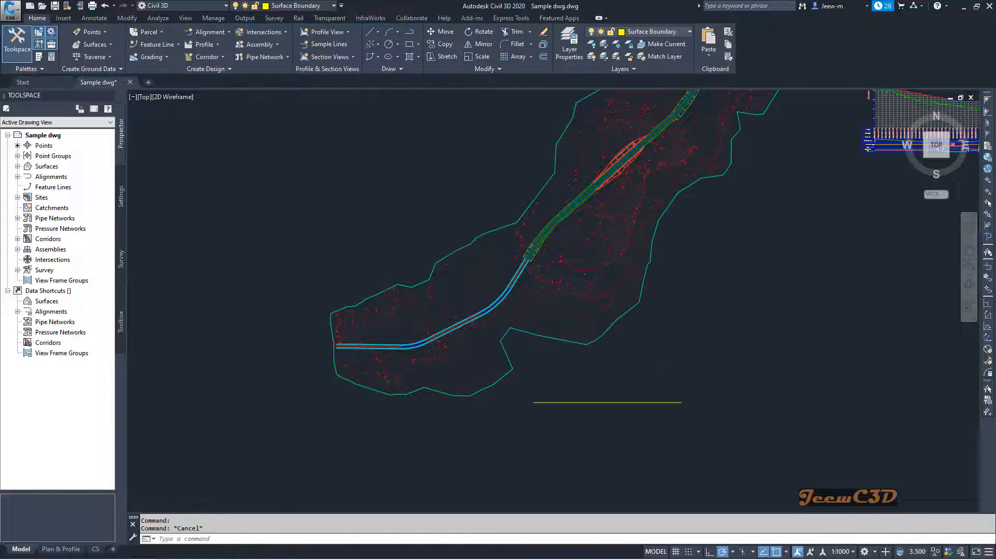
Select a single COGO point inside the surface to view its contextual commands, and clear the selection
{"action": "scroll", "coordinate": [446, 368], "scroll_direction": "up", "scroll_amount": 5}
{"action": "scroll", "coordinate": [446, 368], "scroll_direction": "up", "scroll_amount": 3}
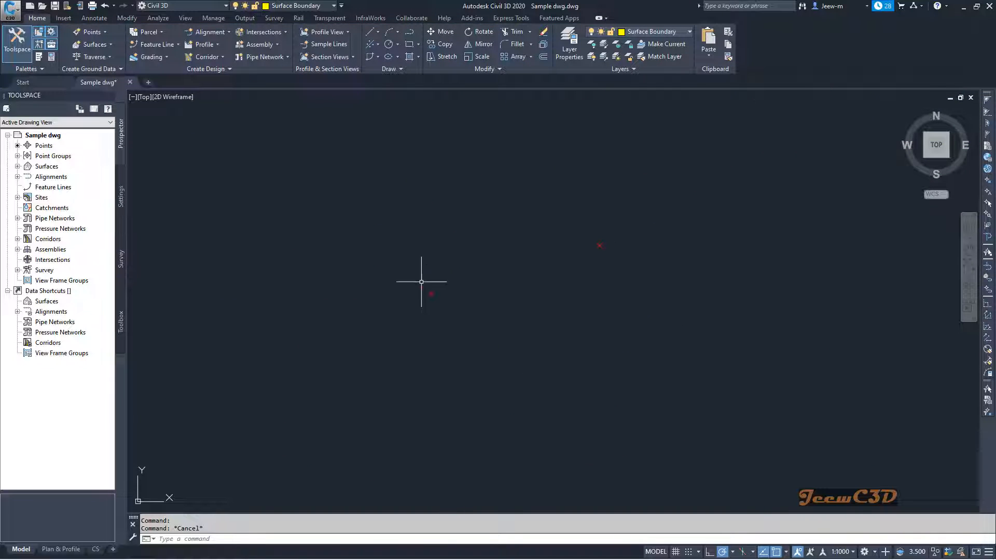
{"action": "left_click", "coordinate": [452, 294]}
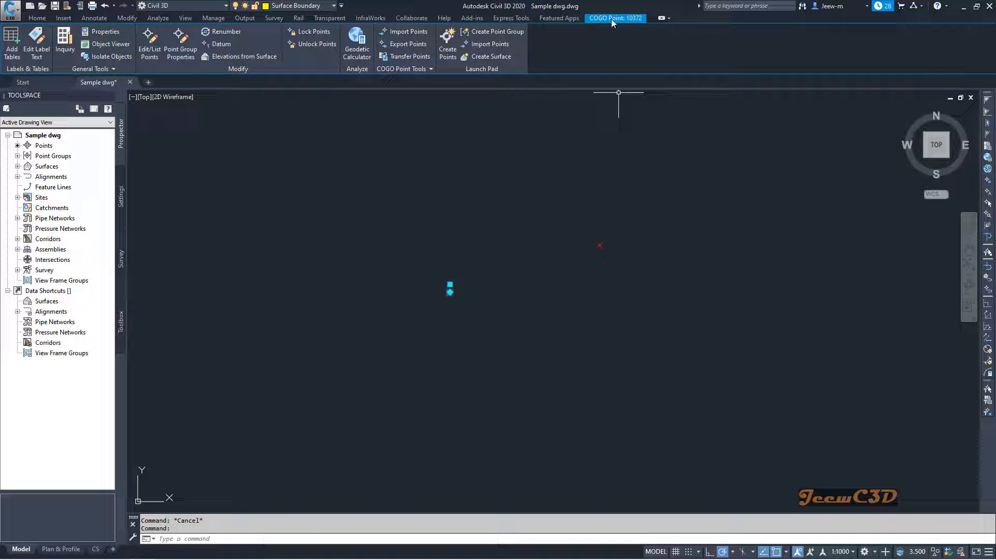
{"action": "key", "text": "Escape"}
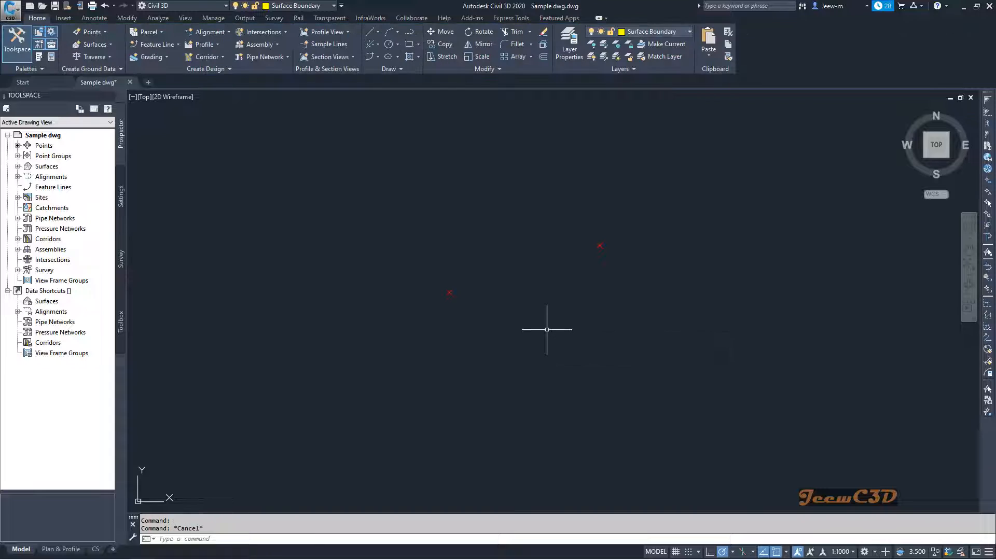
Select the road's centerline alignment and examine its tangents, curve and grips around the first bend
{"action": "scroll", "coordinate": [518, 344], "scroll_direction": "down", "scroll_amount": 5}
{"action": "scroll", "coordinate": [427, 253], "scroll_direction": "up", "scroll_amount": 10}
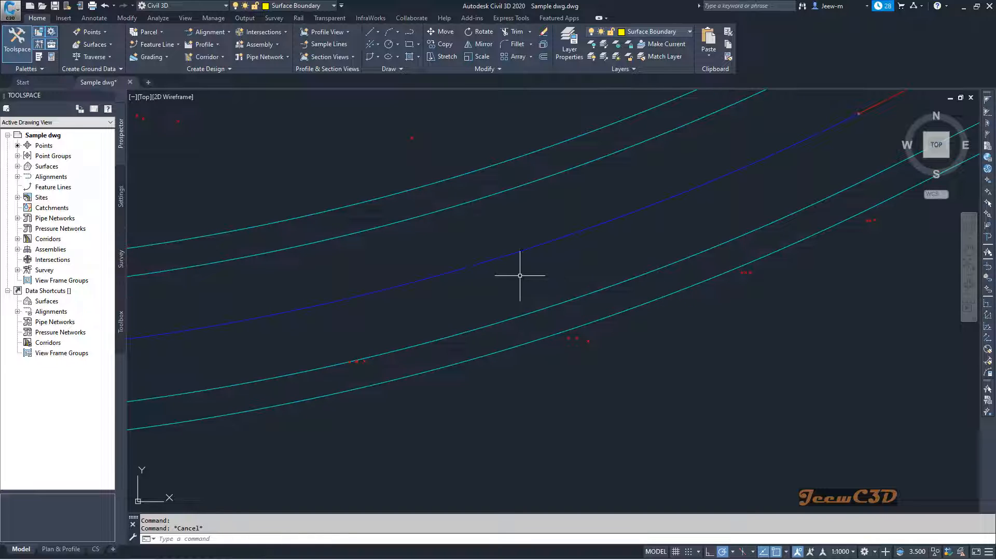
{"action": "left_click", "coordinate": [519, 253]}
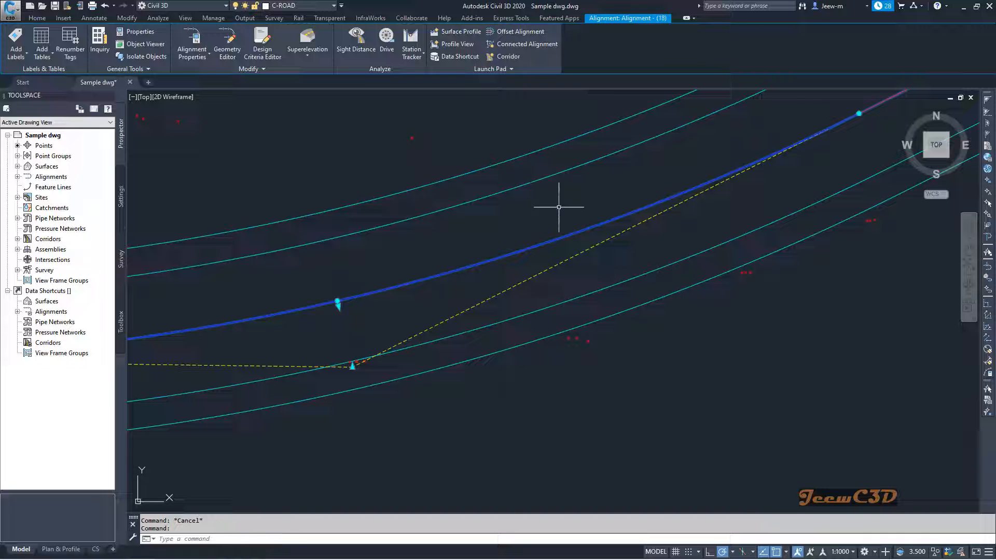
{"action": "mouse_move", "coordinate": [568, 203]}
{"action": "scroll", "coordinate": [523, 226], "scroll_direction": "down", "scroll_amount": 4}
{"action": "scroll", "coordinate": [539, 311], "scroll_direction": "down", "scroll_amount": 4}
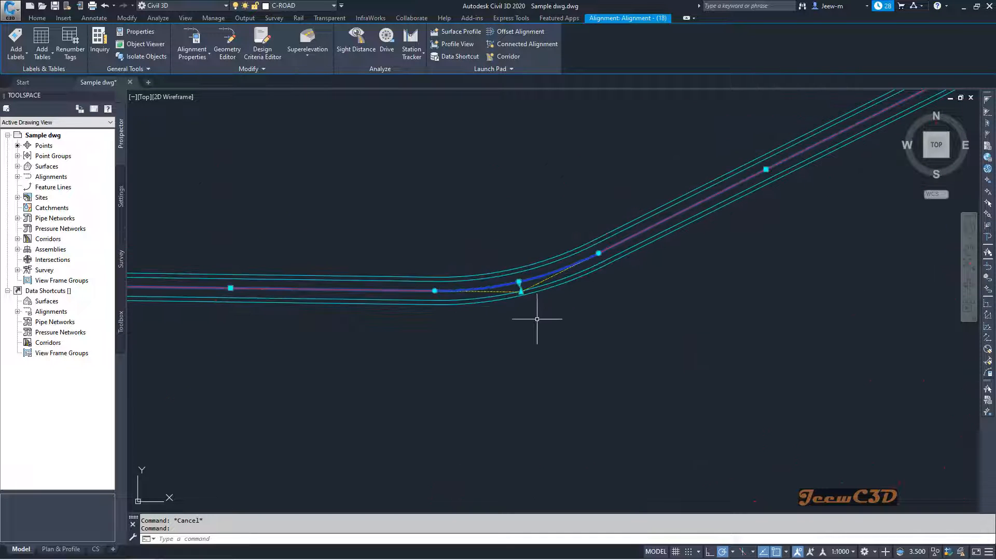
{"action": "mouse_move", "coordinate": [533, 317]}
{"action": "middle_mouse_down"}
{"action": "mouse_move", "coordinate": [740, 281]}
{"action": "mouse_move", "coordinate": [705, 287]}
{"action": "middle_mouse_up"}
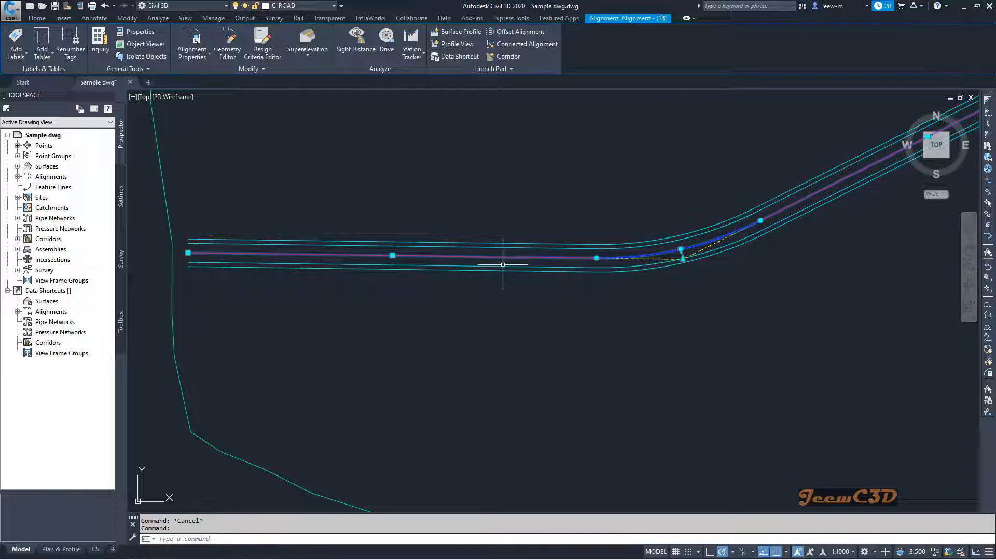
{"action": "scroll", "coordinate": [589, 262], "scroll_direction": "up", "scroll_amount": 4}
{"action": "mouse_move", "coordinate": [589, 263]}
{"action": "middle_mouse_down"}
{"action": "mouse_move", "coordinate": [567, 276]}
{"action": "mouse_move", "coordinate": [378, 278]}
{"action": "middle_mouse_up"}
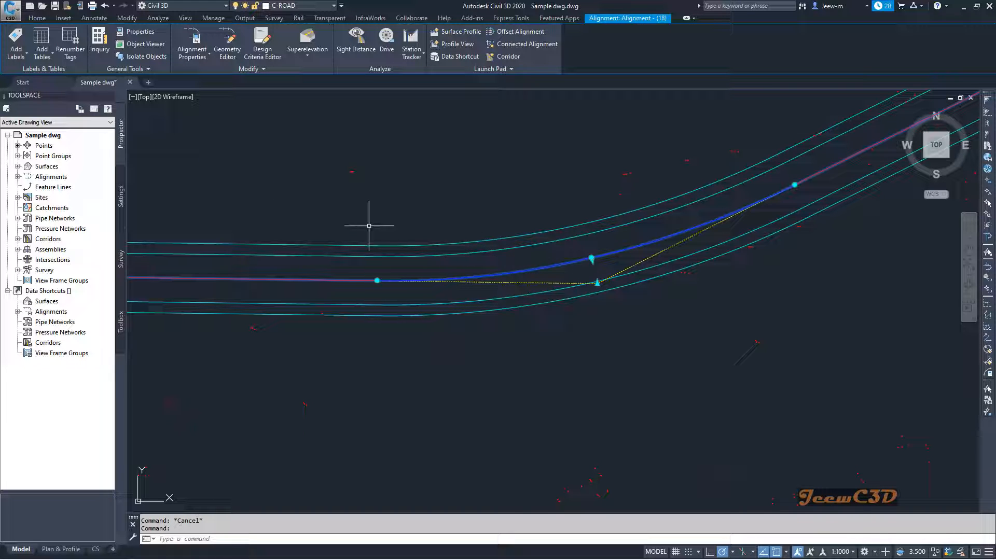
Open the centerline alignment's properties and apply the Basic object style
{"action": "left_click", "coordinate": [193, 57]}
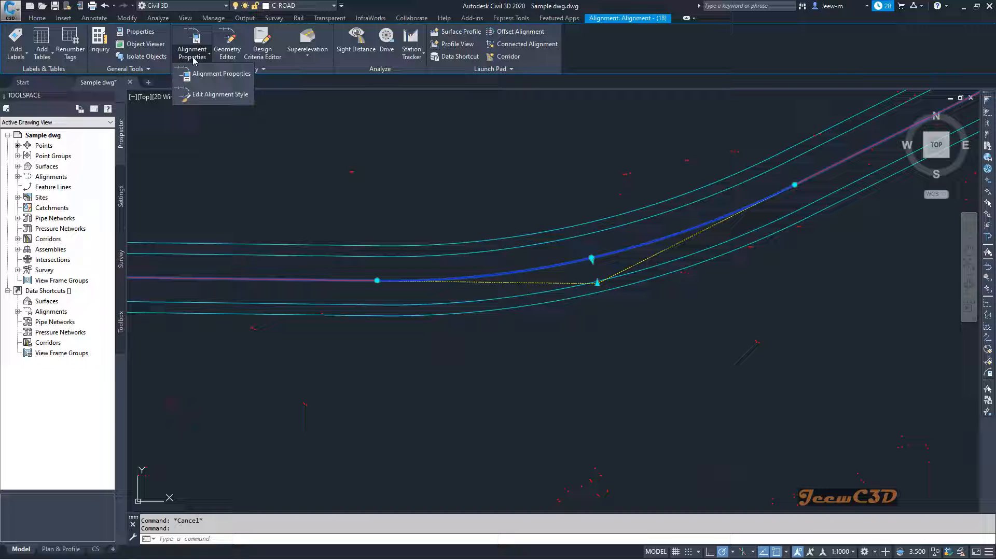
{"action": "left_click", "coordinate": [213, 78]}
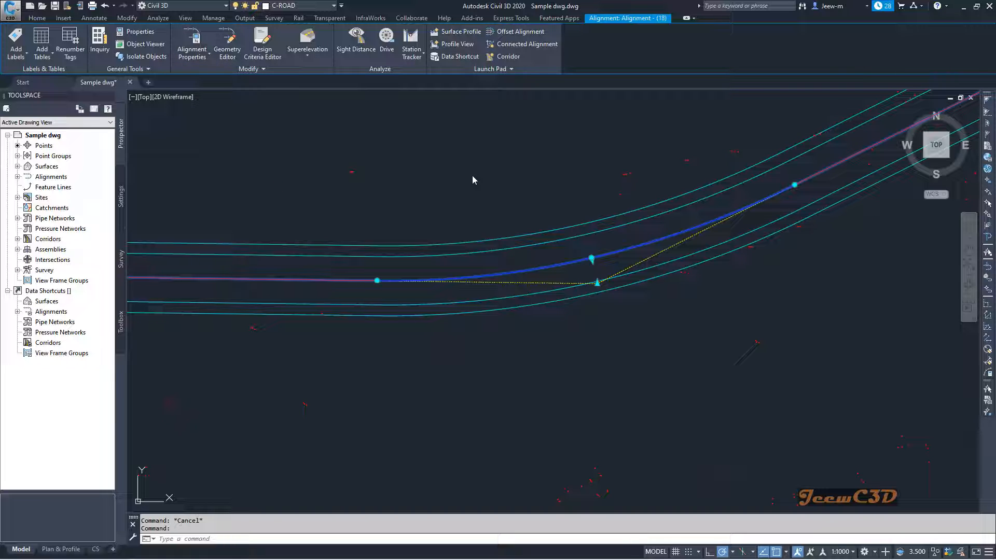
{"action": "left_click_drag", "start_coordinate": [352, 83], "coordinate": [863, 182]}
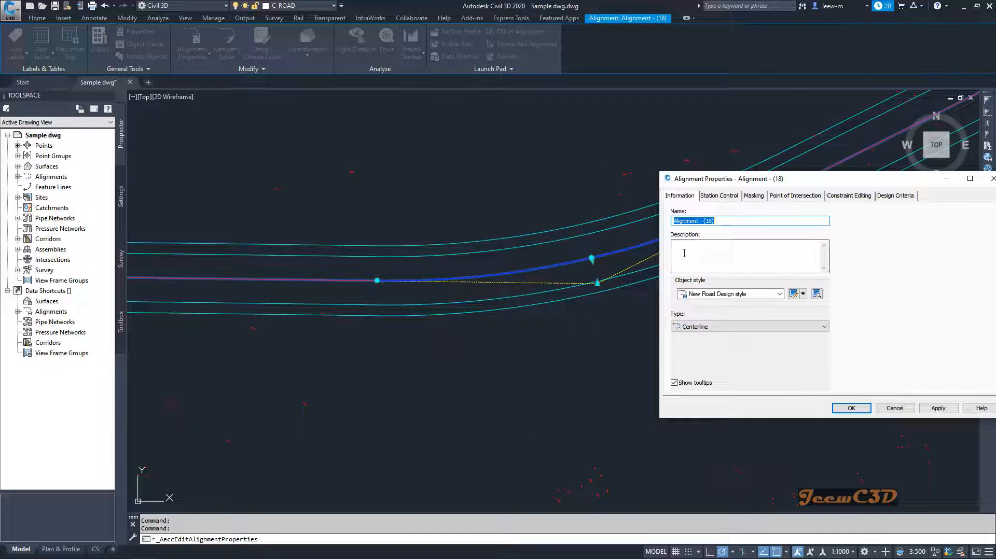
{"action": "left_click", "coordinate": [721, 294]}
{"action": "left_click", "coordinate": [706, 304]}
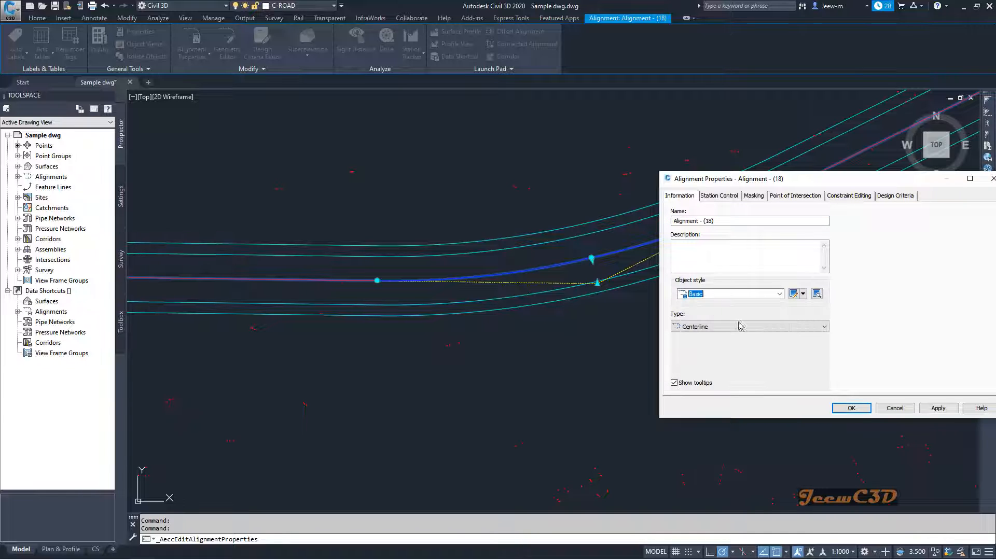
{"action": "left_click", "coordinate": [947, 409]}
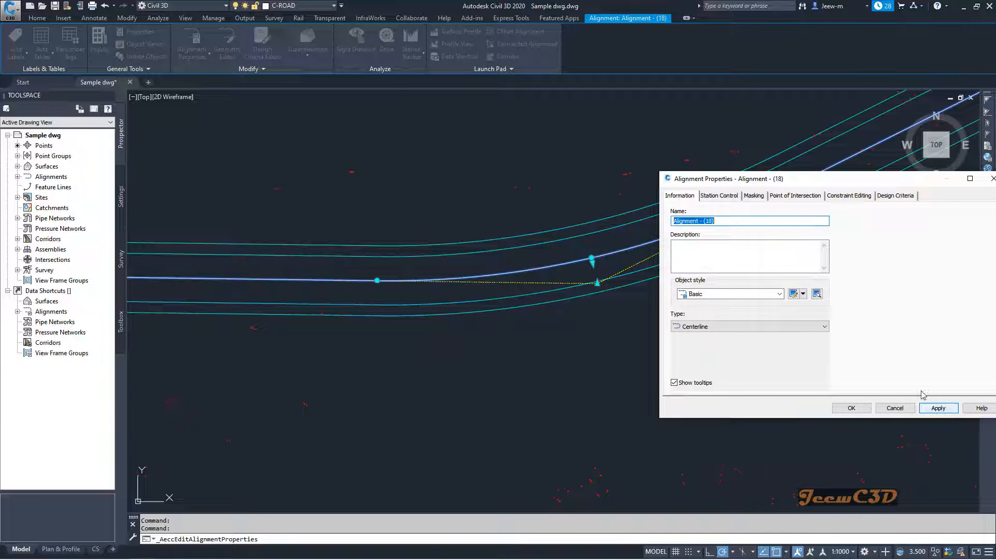
Apply the Existing object style to the centerline alignment
{"action": "left_click", "coordinate": [742, 295]}
{"action": "left_click", "coordinate": [709, 312]}
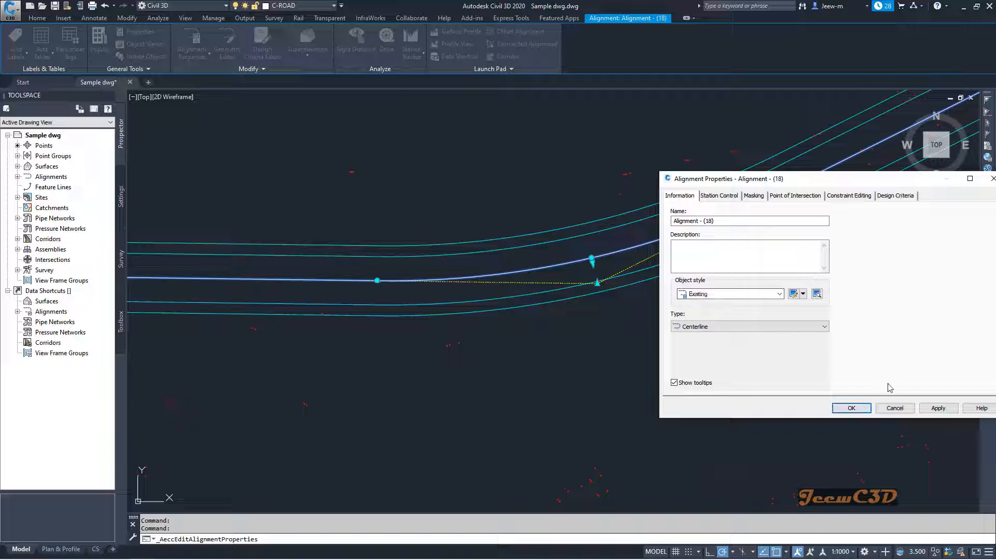
{"action": "left_click", "coordinate": [944, 410]}
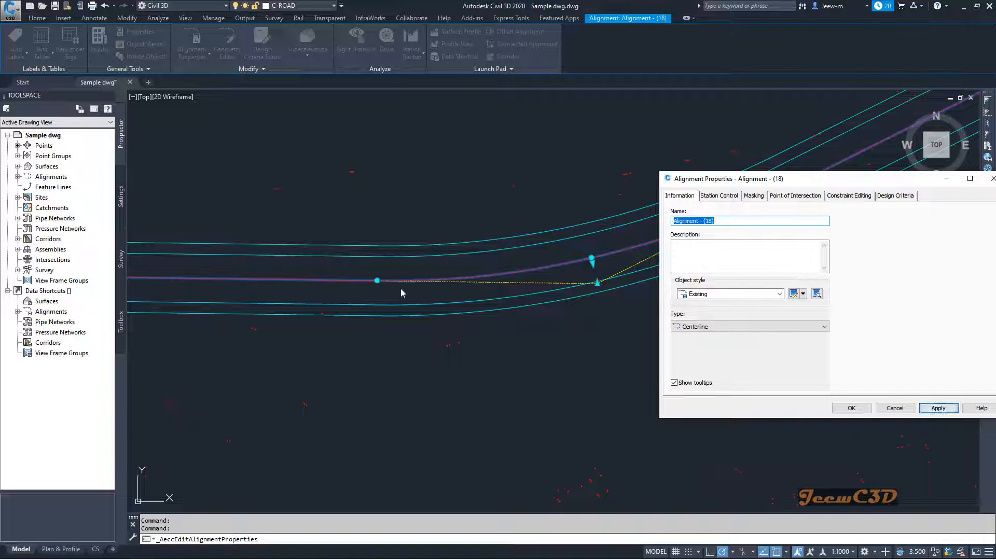
Set the centerline alignment's object style back to New Road Design style and deselect the alignment
{"action": "left_click", "coordinate": [718, 298]}
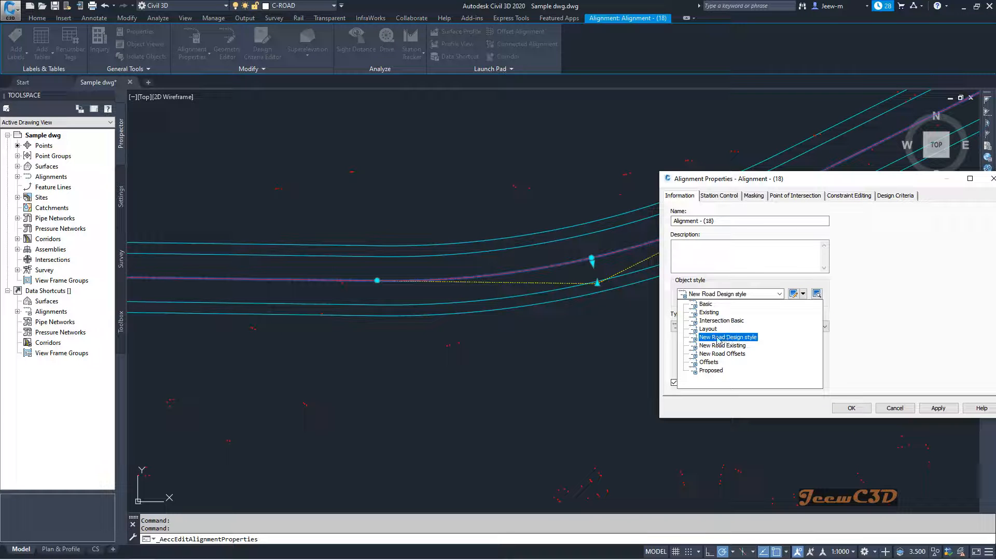
{"action": "left_click", "coordinate": [724, 337]}
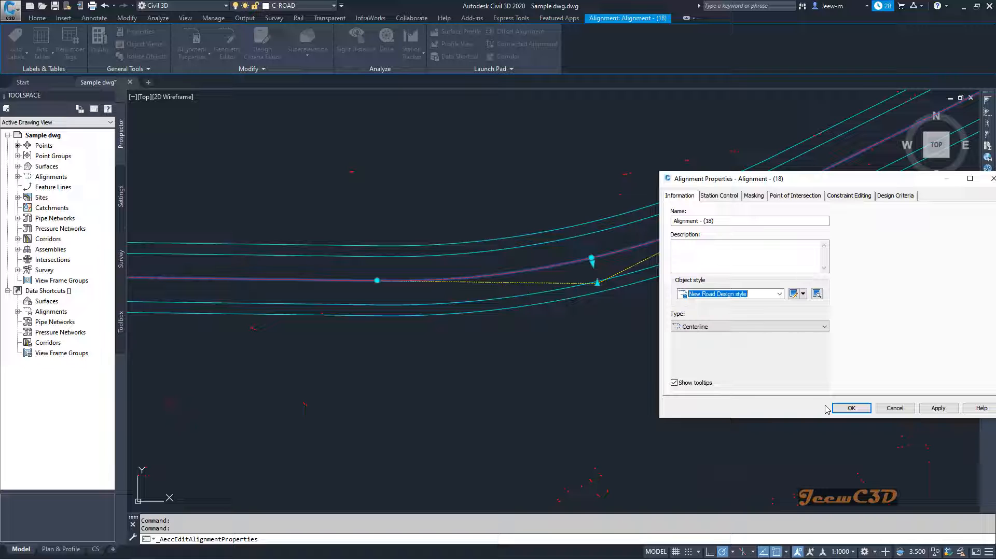
{"action": "left_click", "coordinate": [844, 408]}
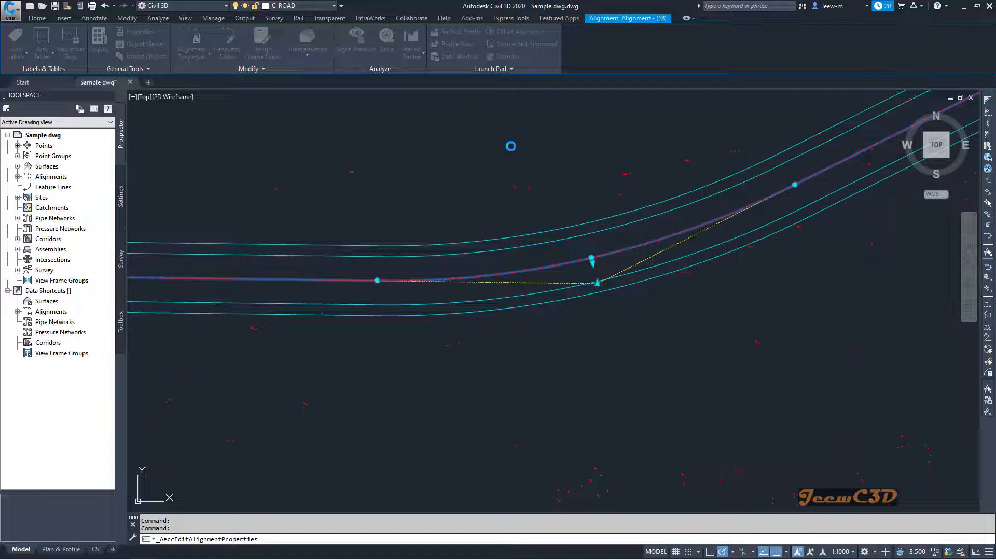
{"action": "key", "text": "Escape"}
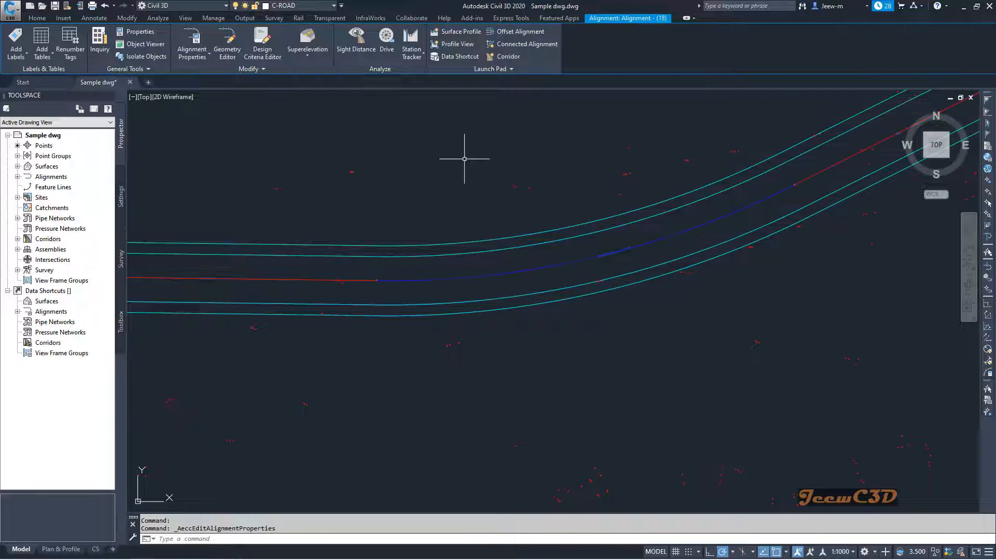
Open the EG surface's properties to view its default style settings, and close them without changes
{"action": "scroll", "coordinate": [463, 185], "scroll_direction": "down", "scroll_amount": 4}
{"action": "scroll", "coordinate": [487, 207], "scroll_direction": "down", "scroll_amount": 3}
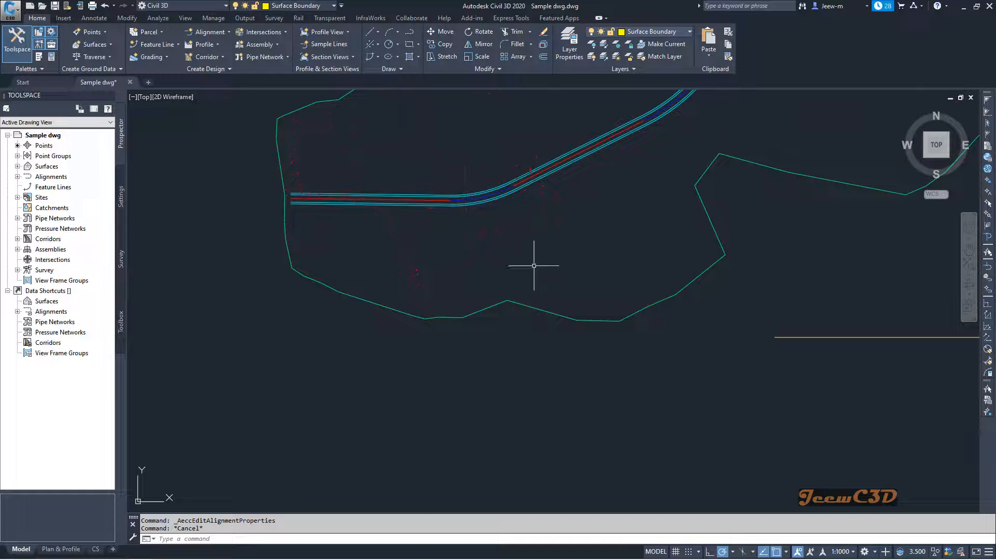
{"action": "left_click", "coordinate": [658, 300]}
{"action": "left_click", "coordinate": [156, 57]}
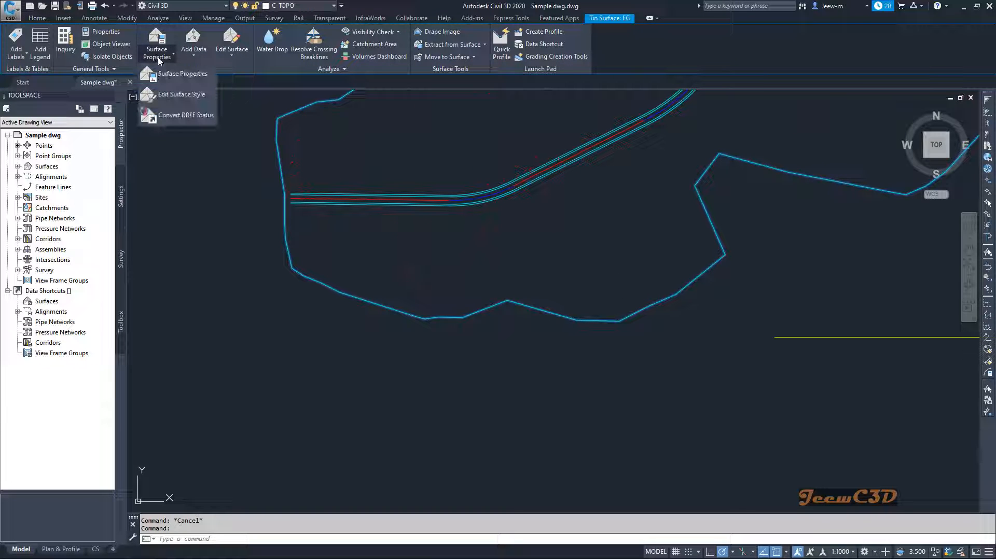
{"action": "left_click", "coordinate": [188, 74]}
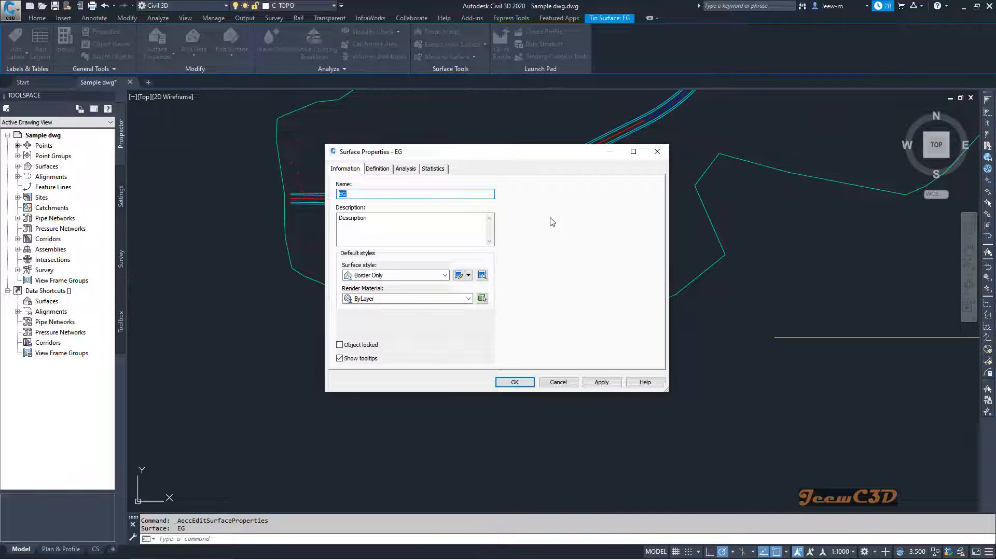
{"action": "key", "text": "Escape"}
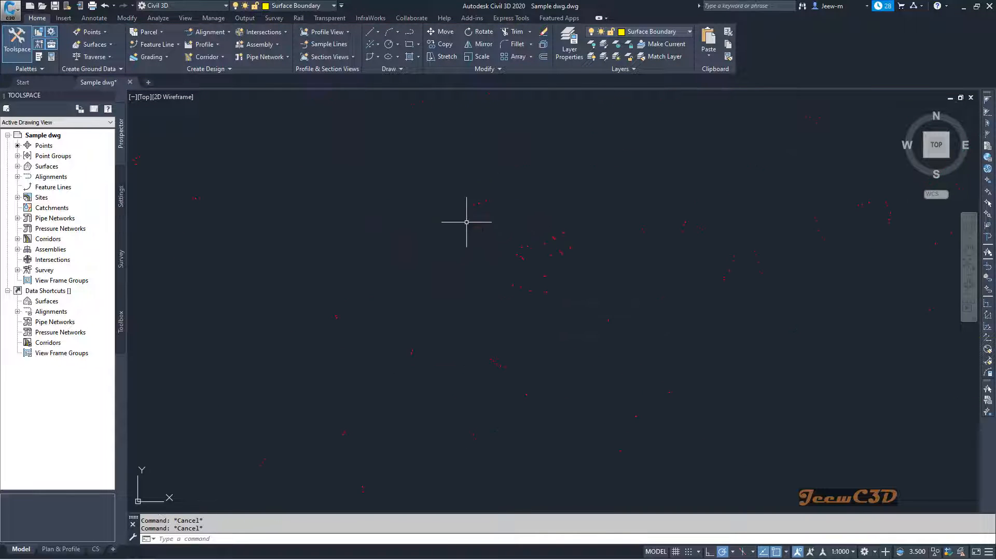
Select one COGO point in the sparse area of the survey to inspect it
{"action": "scroll", "coordinate": [472, 210], "scroll_direction": "up", "scroll_amount": 2}
{"action": "left_click", "coordinate": [483, 178]}
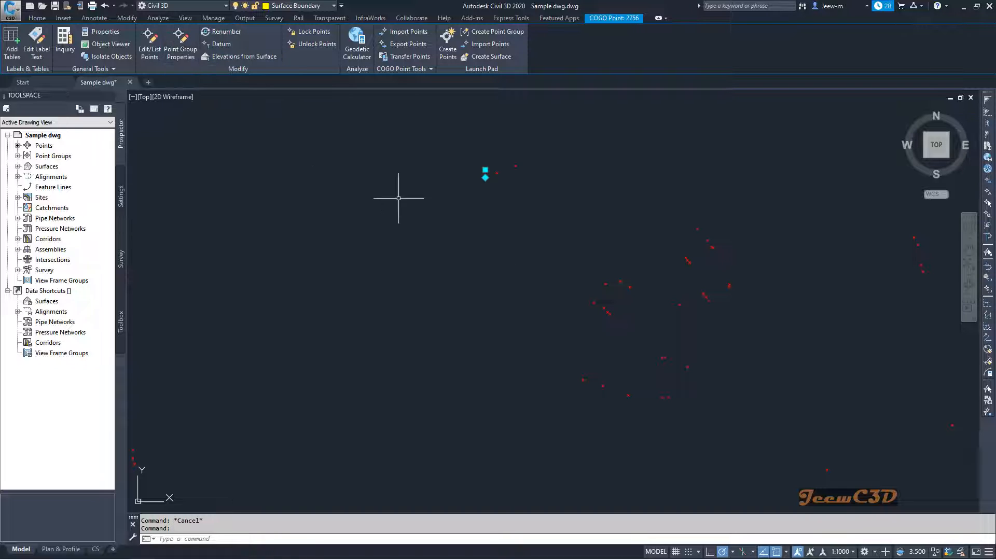
{"action": "mouse_move", "coordinate": [402, 211]}
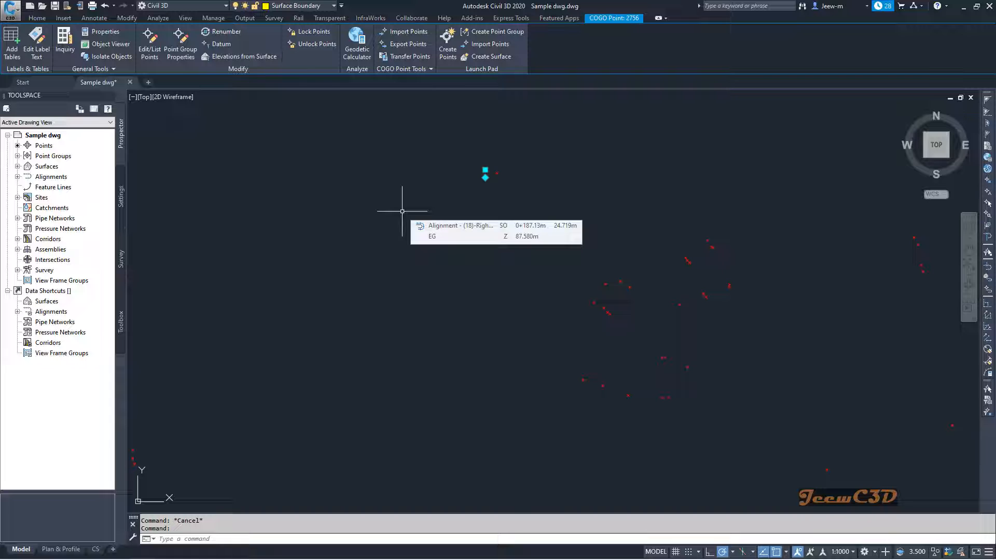
Deselect the COGO point and examine the corridor, alignments, surface boundary and profile view across the drawing
{"action": "key", "text": "Escape"}
{"action": "scroll", "coordinate": [402, 214], "scroll_direction": "down", "scroll_amount": 5}
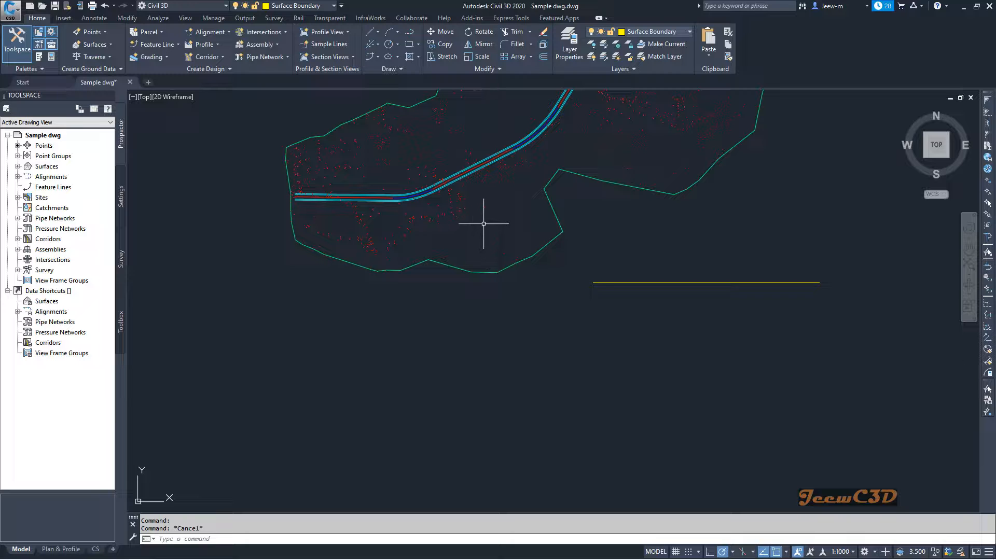
{"action": "scroll", "coordinate": [484, 220], "scroll_direction": "down", "scroll_amount": 3}
{"action": "scroll", "coordinate": [487, 200], "scroll_direction": "up", "scroll_amount": 1}
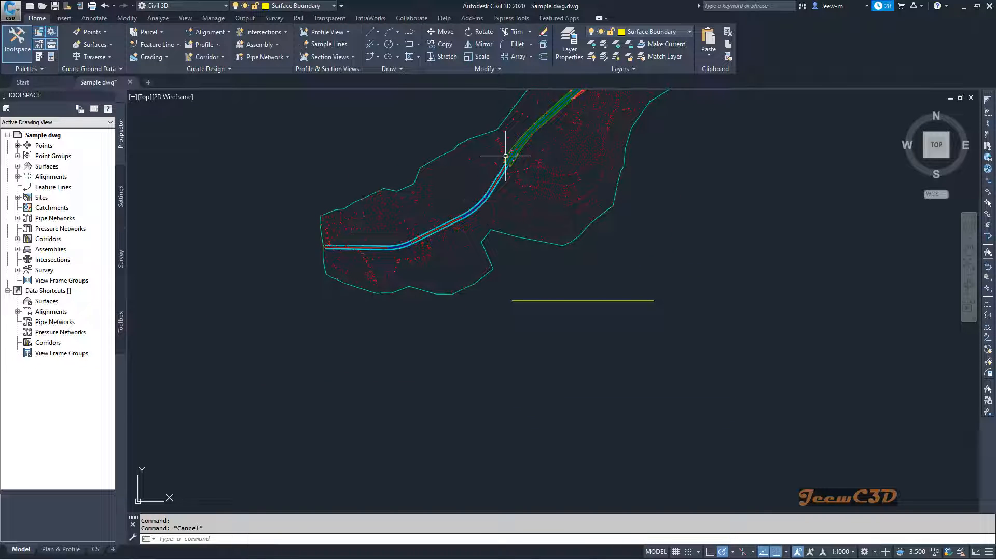
{"action": "scroll", "coordinate": [505, 156], "scroll_direction": "up", "scroll_amount": 5}
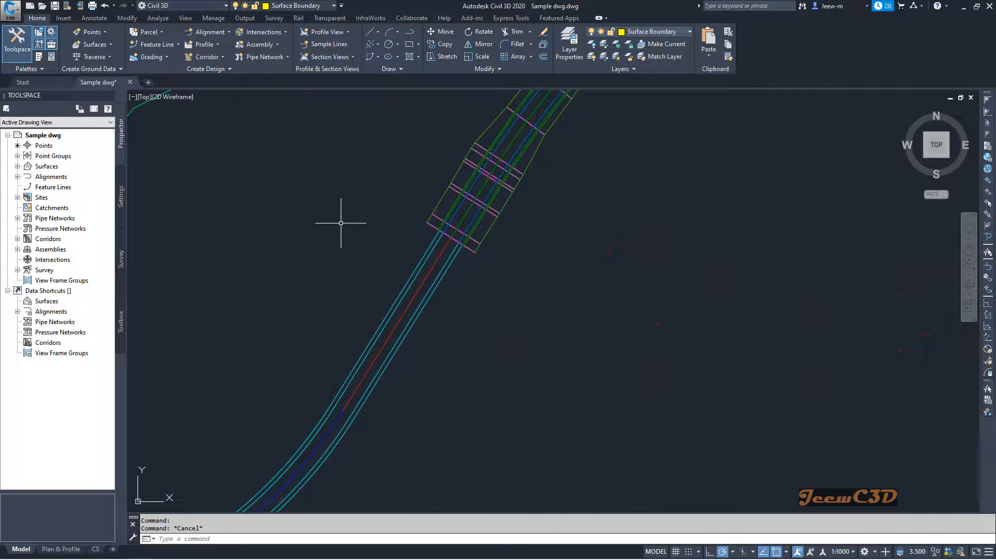
{"action": "scroll", "coordinate": [365, 220], "scroll_direction": "down", "scroll_amount": 5}
{"action": "mouse_move", "coordinate": [333, 233]}
{"action": "middle_mouse_down"}
{"action": "mouse_move", "coordinate": [427, 218]}
{"action": "mouse_move", "coordinate": [359, 289]}
{"action": "middle_mouse_up"}
{"action": "scroll", "coordinate": [427, 213], "scroll_direction": "down", "scroll_amount": 3}
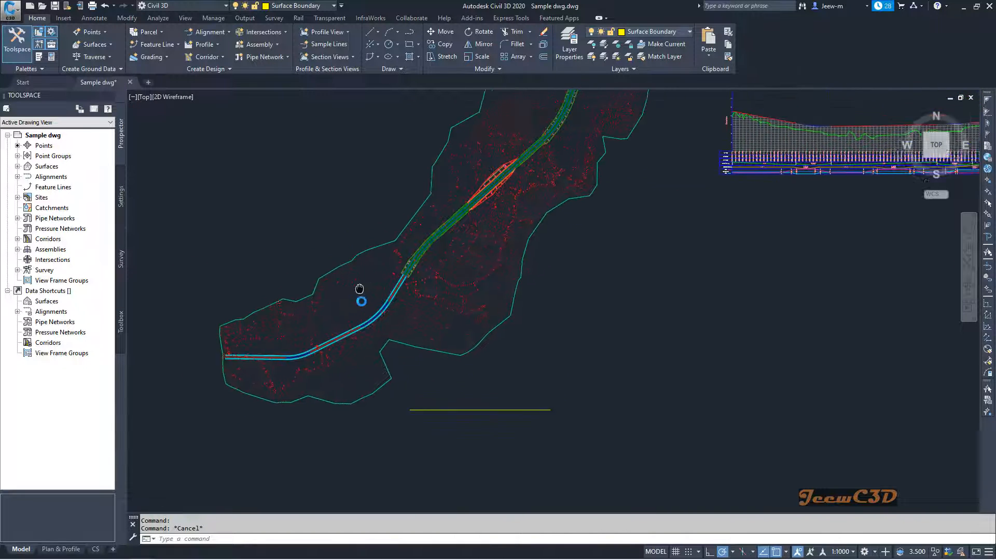
{"action": "scroll", "coordinate": [334, 308], "scroll_direction": "down", "scroll_amount": 2}
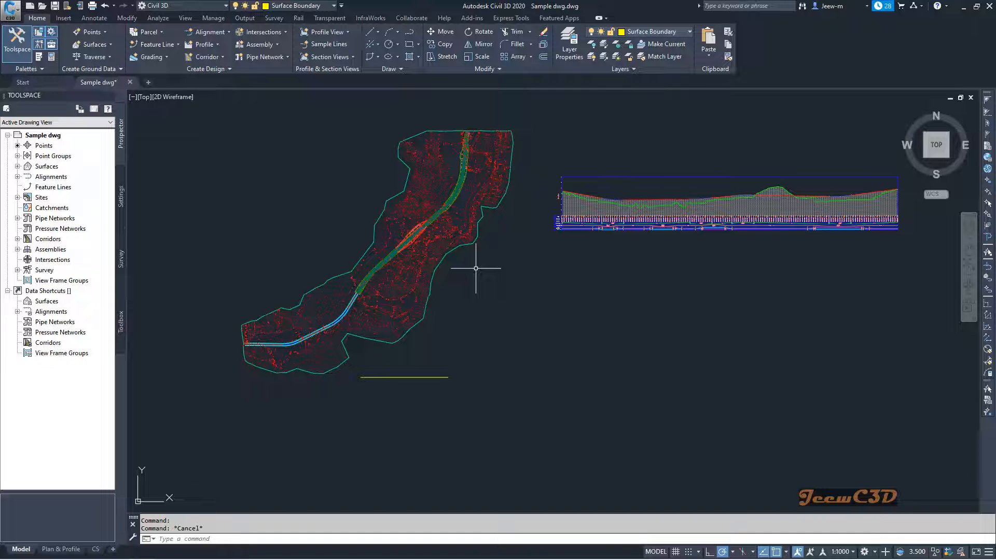
{"action": "mouse_move", "coordinate": [476, 268]}
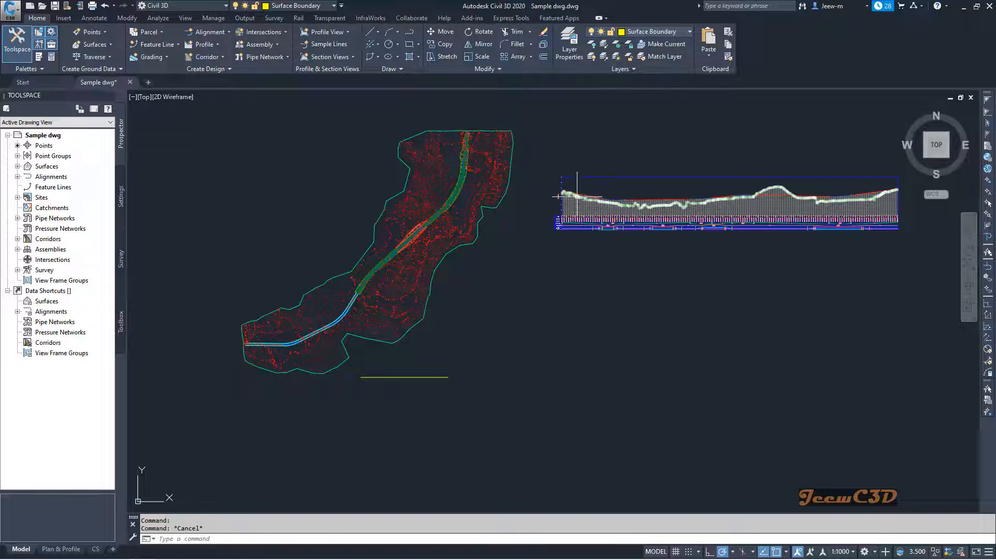
{"action": "scroll", "coordinate": [576, 196], "scroll_direction": "up", "scroll_amount": 2}
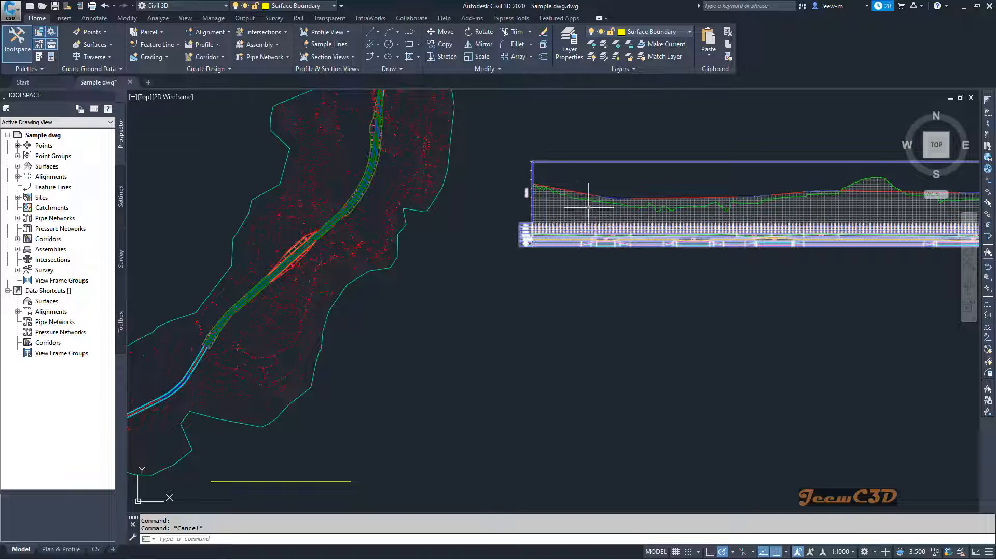
{"action": "scroll", "coordinate": [586, 211], "scroll_direction": "down", "scroll_amount": 2}
{"action": "middle_click_drag", "start_coordinate": [552, 271], "coordinate": [718, 229]}
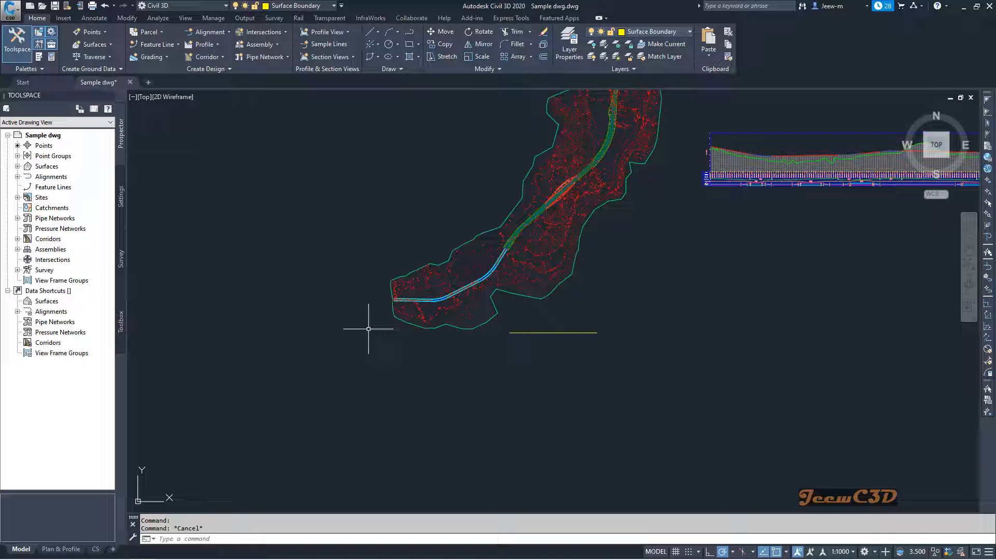
Add a Station Offset - Fixed Point label with a Basic Circle with Cross marker where the centerline alignment's first straight meets the curve
{"action": "scroll", "coordinate": [403, 310], "scroll_direction": "up", "scroll_amount": 10}
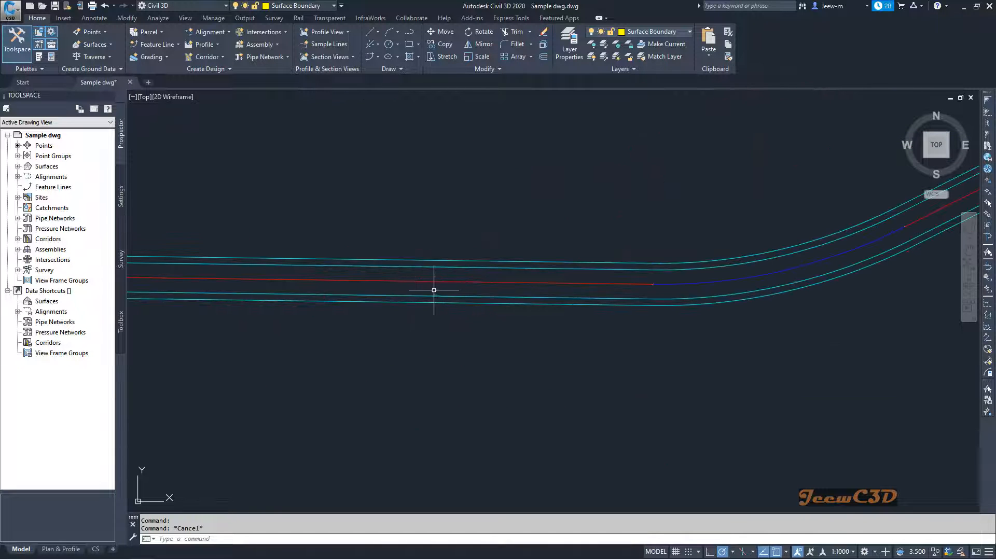
{"action": "left_click", "coordinate": [445, 282]}
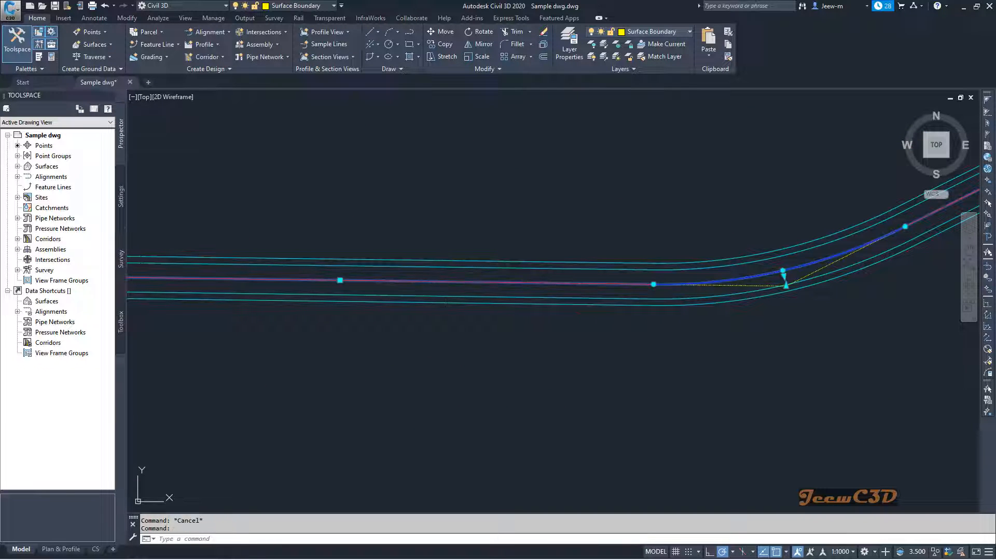
{"action": "mouse_move", "coordinate": [537, 344]}
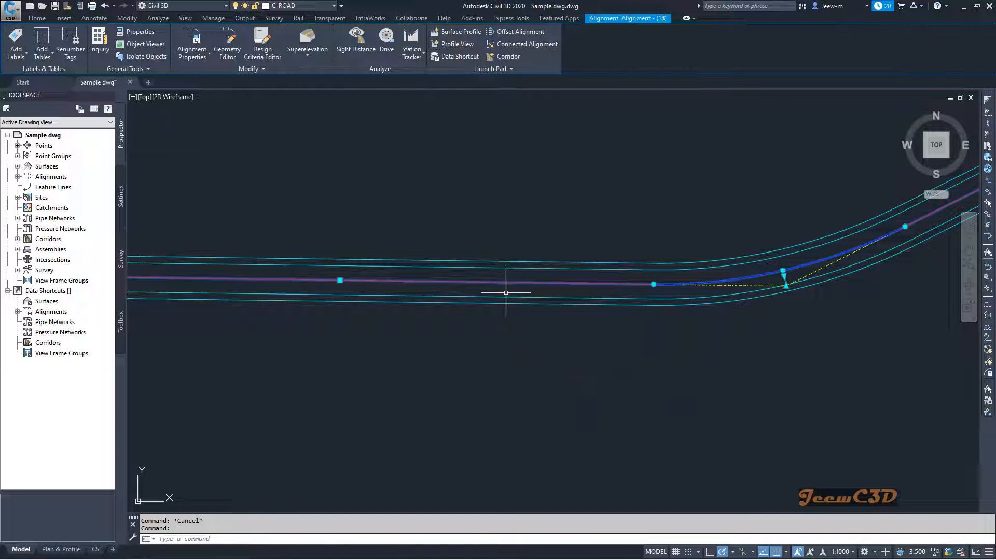
{"action": "left_click", "coordinate": [10, 58]}
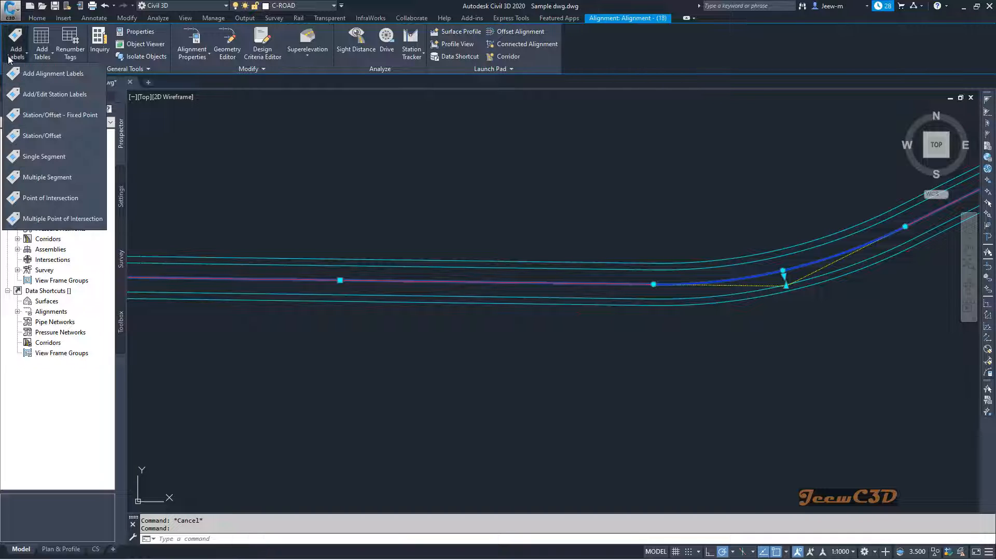
{"action": "left_click", "coordinate": [57, 77]}
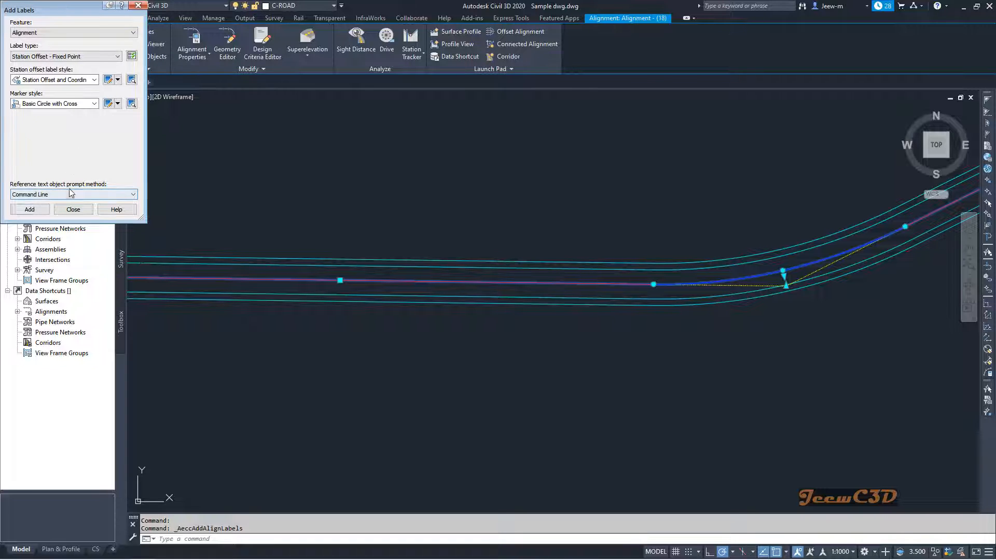
{"action": "left_click", "coordinate": [29, 209]}
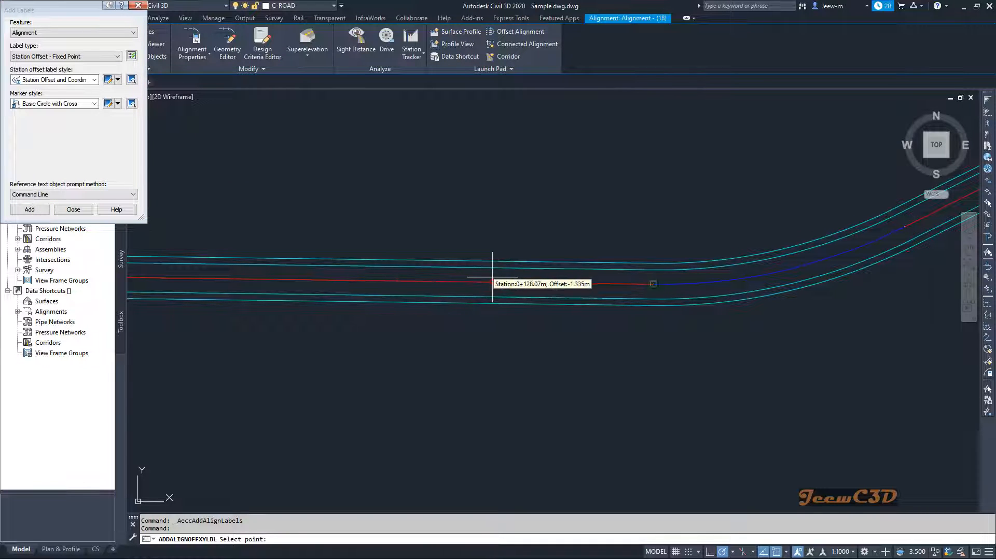
{"action": "scroll", "coordinate": [618, 284], "scroll_direction": "up", "scroll_amount": 2}
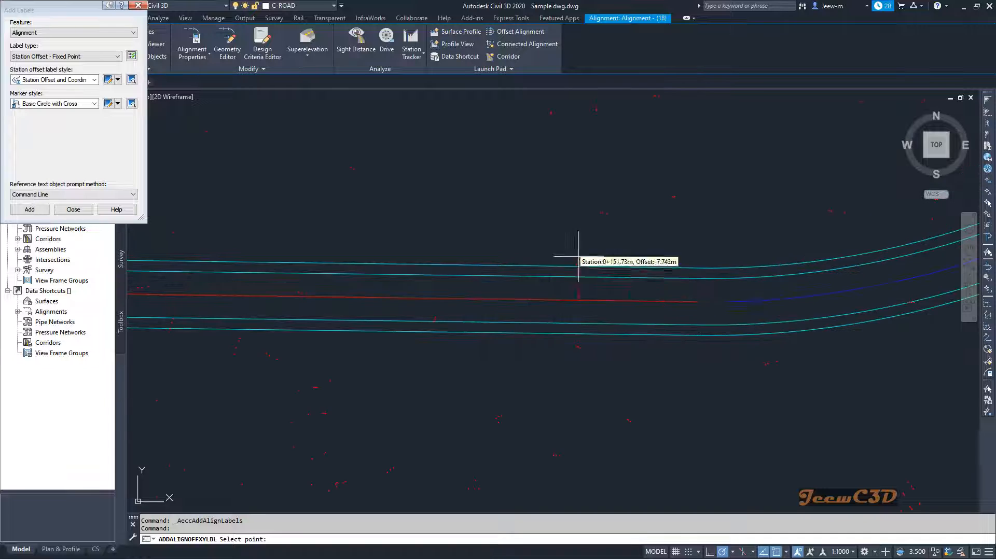
{"action": "scroll", "coordinate": [662, 284], "scroll_direction": "up", "scroll_amount": 5}
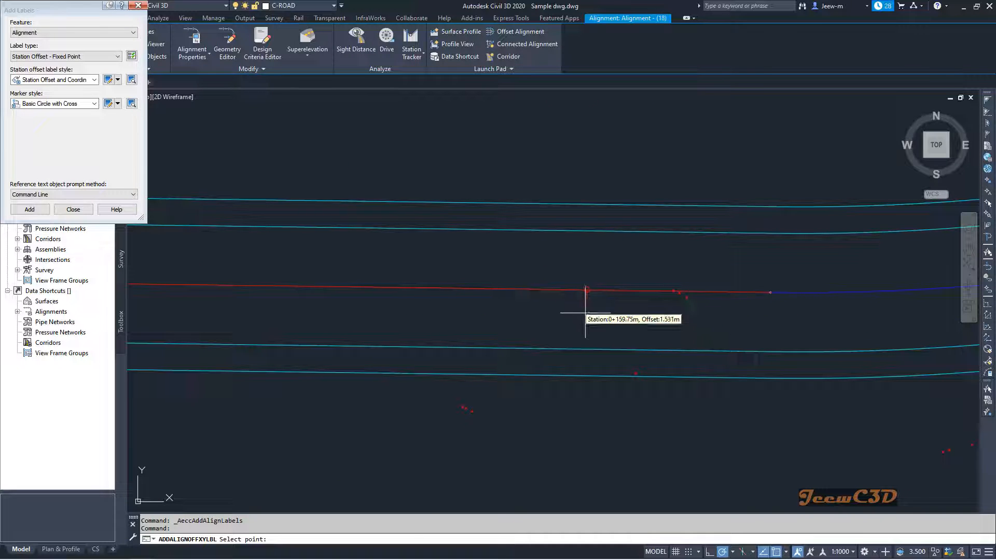
{"action": "left_click", "coordinate": [771, 292]}
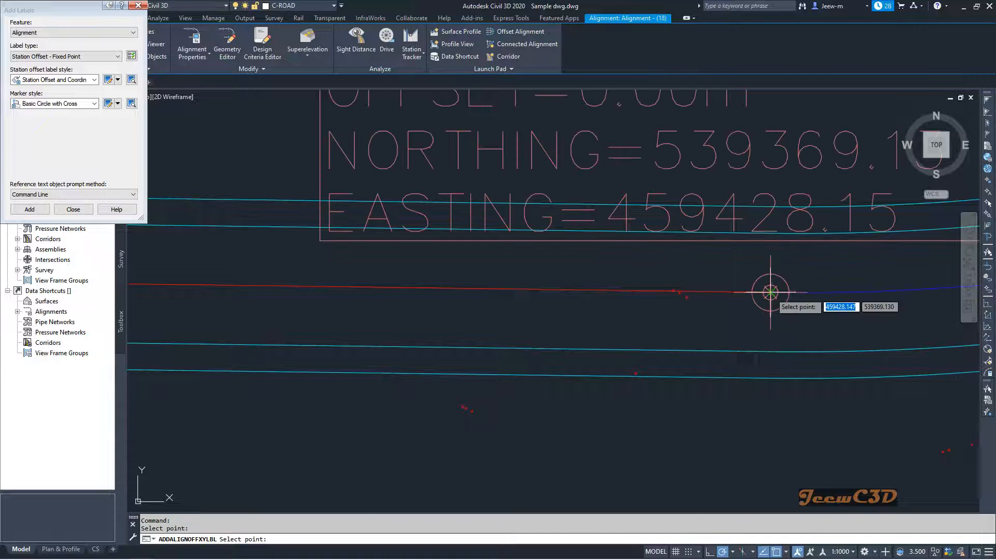
{"action": "scroll", "coordinate": [765, 293], "scroll_direction": "down", "scroll_amount": 6}
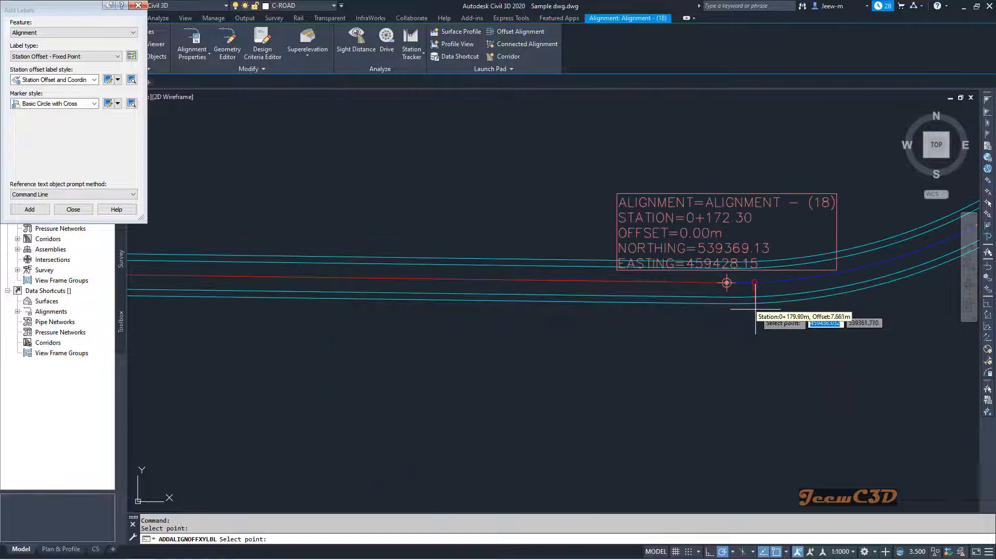
{"action": "scroll", "coordinate": [767, 273], "scroll_direction": "up", "scroll_amount": 6}
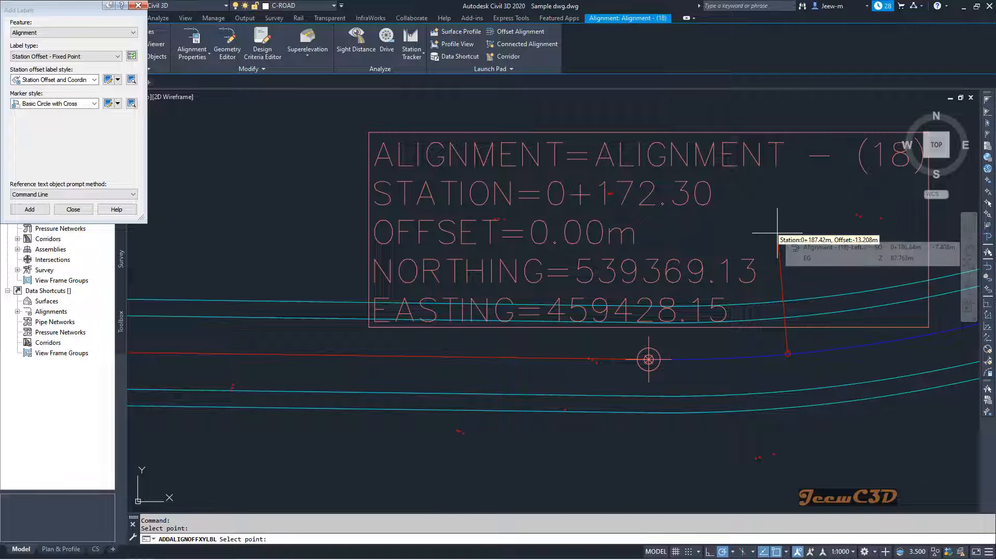
{"action": "key", "text": "Escape"}
Review the station offset label beside the road curve and close the Add Labels dialog
{"action": "scroll", "coordinate": [771, 234], "scroll_direction": "down", "scroll_amount": 2}
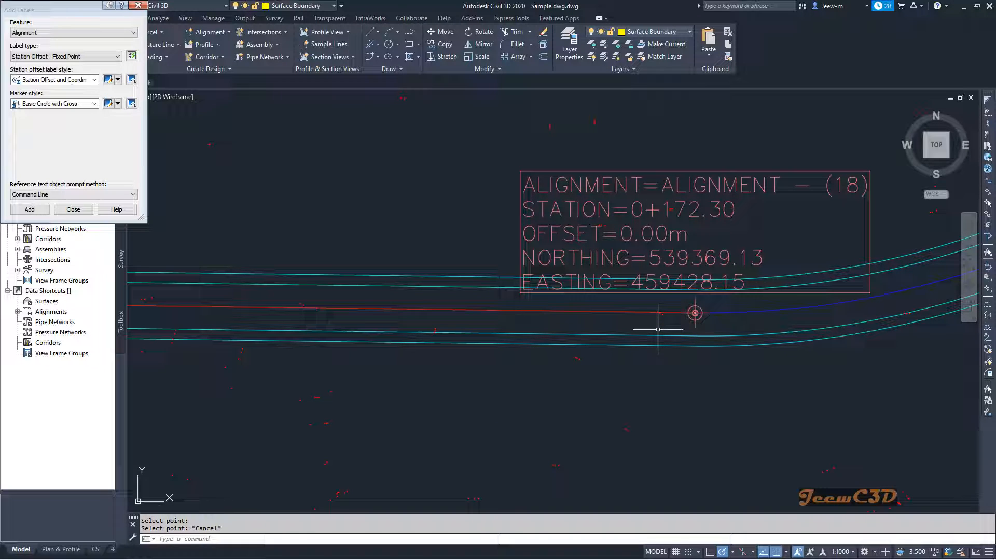
{"action": "scroll", "coordinate": [657, 327], "scroll_direction": "down", "scroll_amount": 2}
{"action": "middle_click_drag", "start_coordinate": [655, 324], "coordinate": [528, 324]}
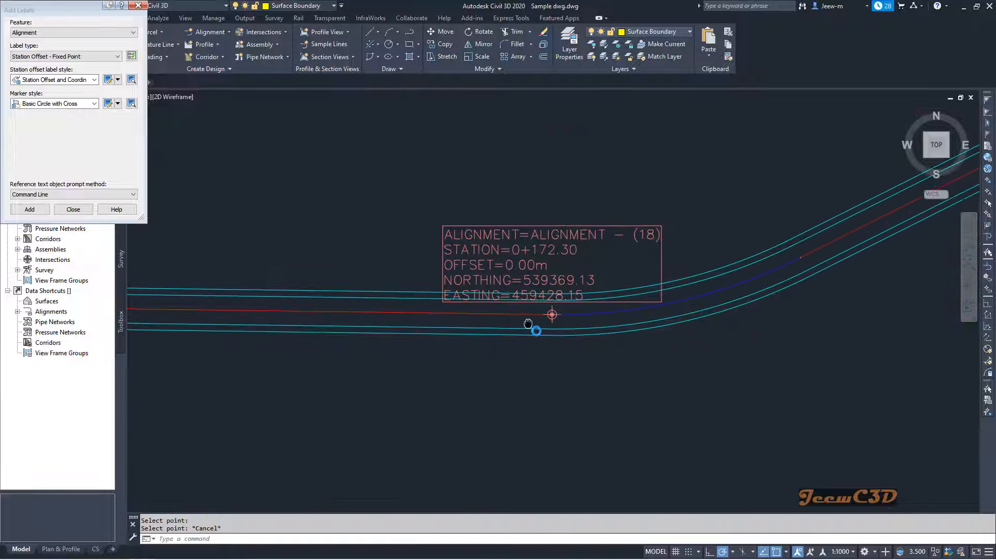
{"action": "scroll", "coordinate": [536, 327], "scroll_direction": "down", "scroll_amount": 2}
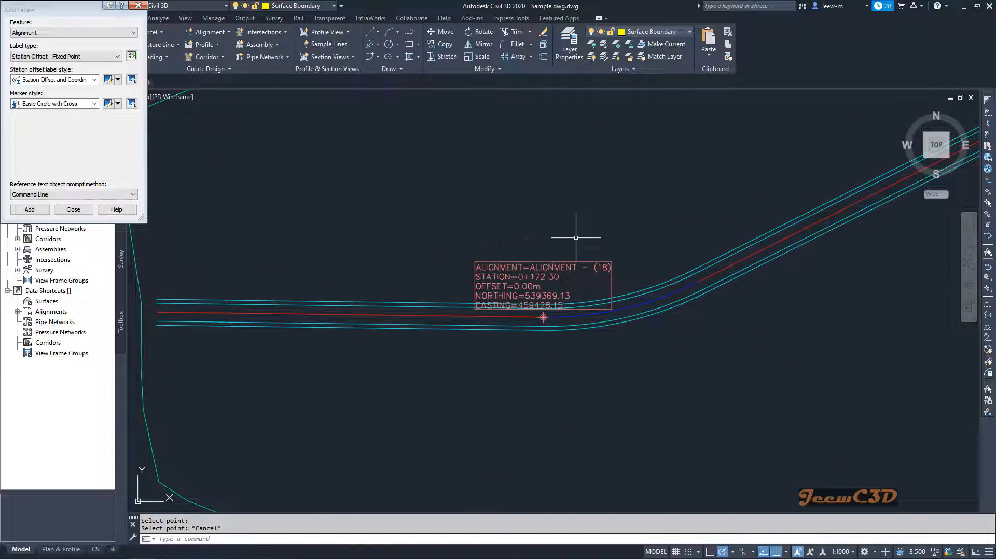
{"action": "left_click", "coordinate": [137, 6]}
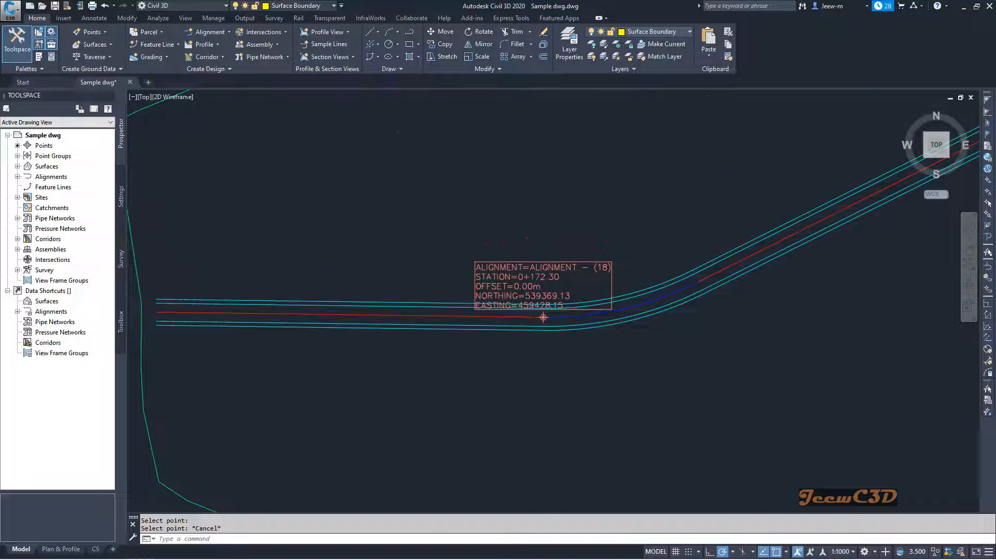
Set the _All Points group's point label style to New Road Point#-Elevation-Description through a selected COGO point, and deselect the point
{"action": "scroll", "coordinate": [411, 209], "scroll_direction": "down", "scroll_amount": 3}
{"action": "scroll", "coordinate": [504, 323], "scroll_direction": "up", "scroll_amount": 2}
{"action": "scroll", "coordinate": [504, 324], "scroll_direction": "up", "scroll_amount": 6}
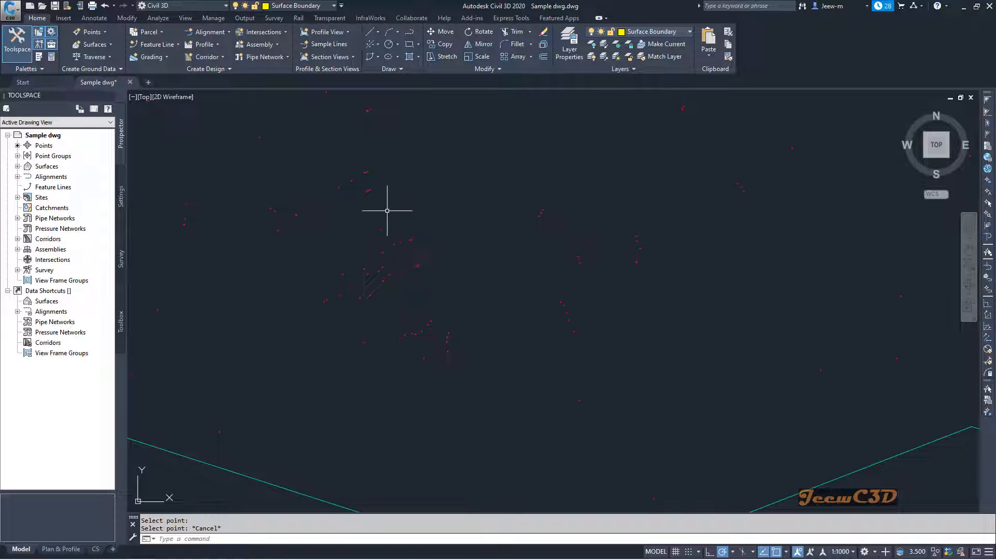
{"action": "scroll", "coordinate": [398, 208], "scroll_direction": "up", "scroll_amount": 3}
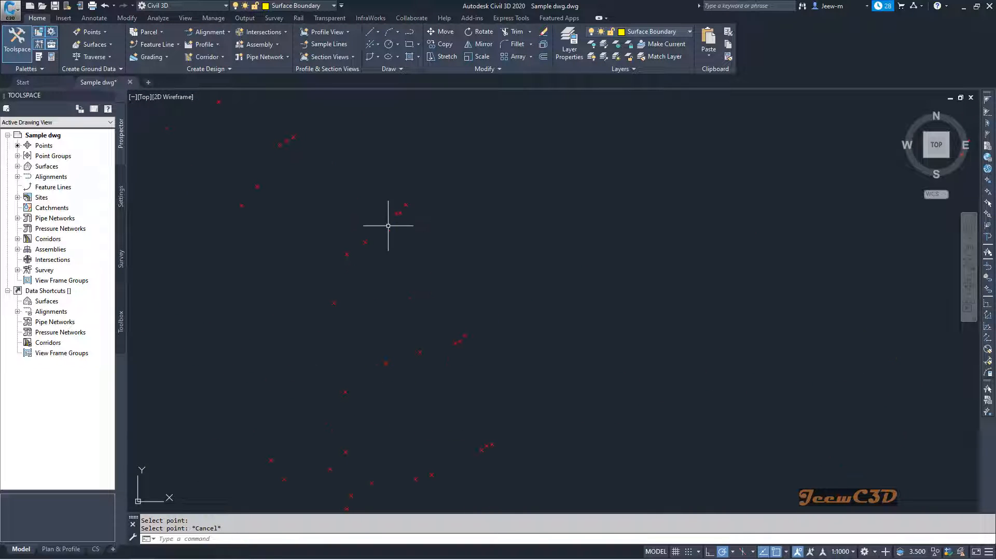
{"action": "left_click", "coordinate": [413, 186]}
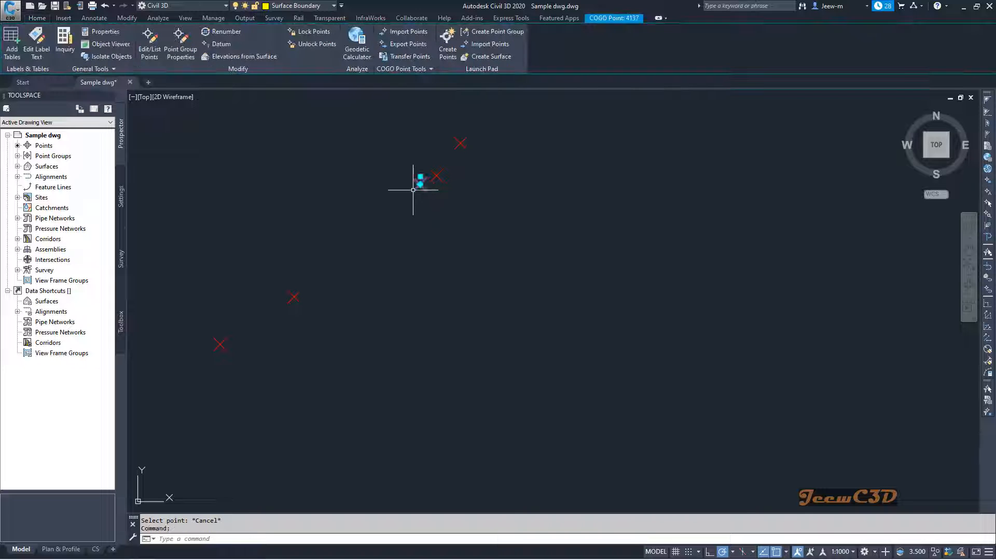
{"action": "left_click", "coordinate": [180, 42]}
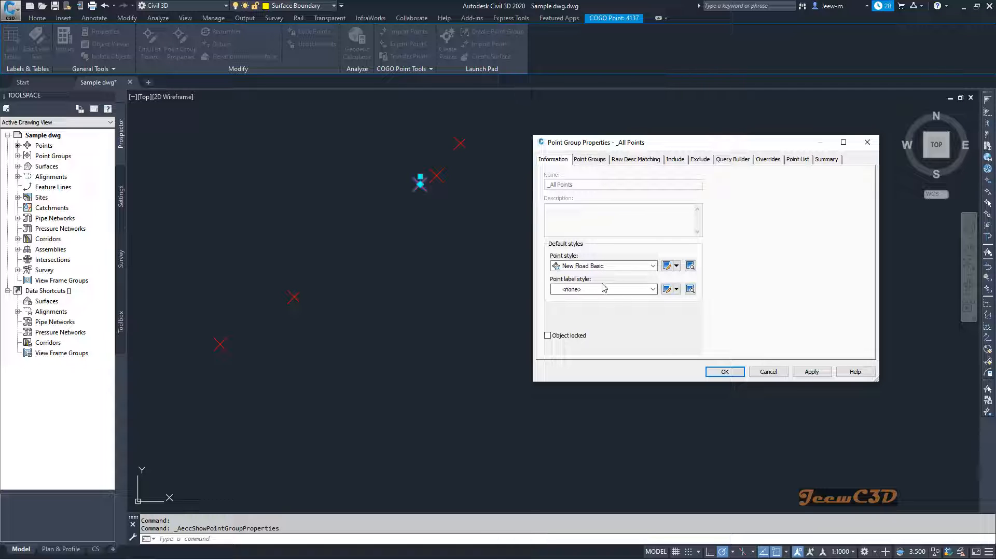
{"action": "left_click", "coordinate": [588, 289]}
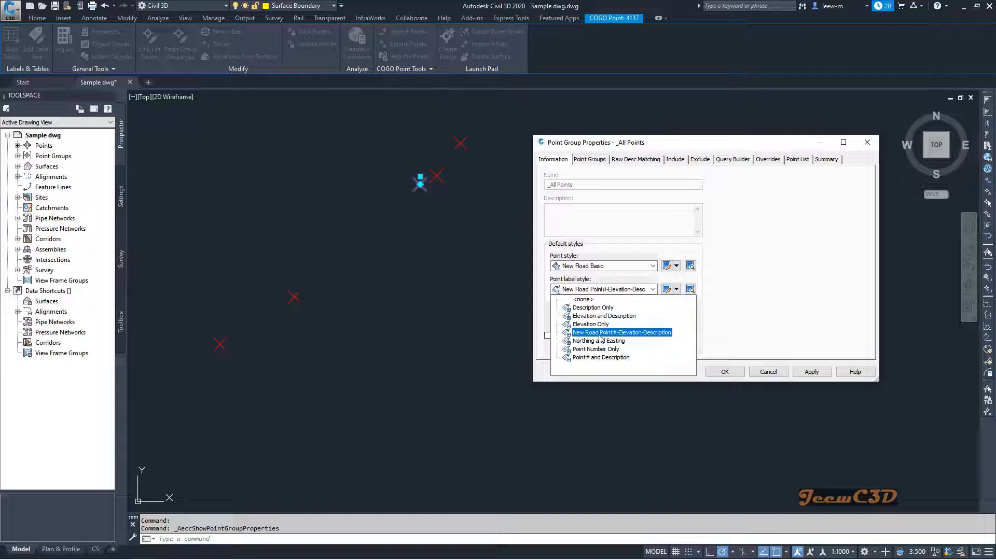
{"action": "left_click", "coordinate": [621, 332]}
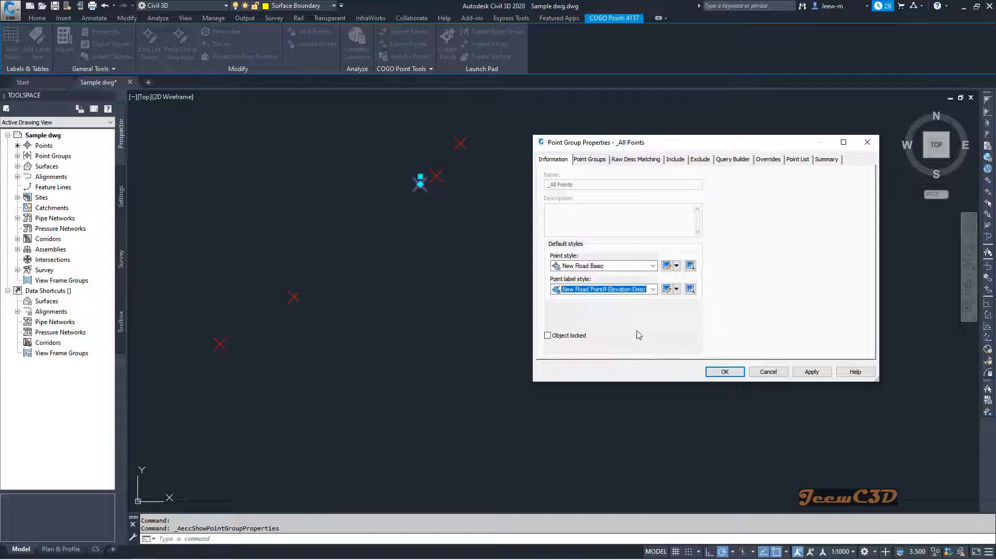
{"action": "left_click", "coordinate": [724, 372]}
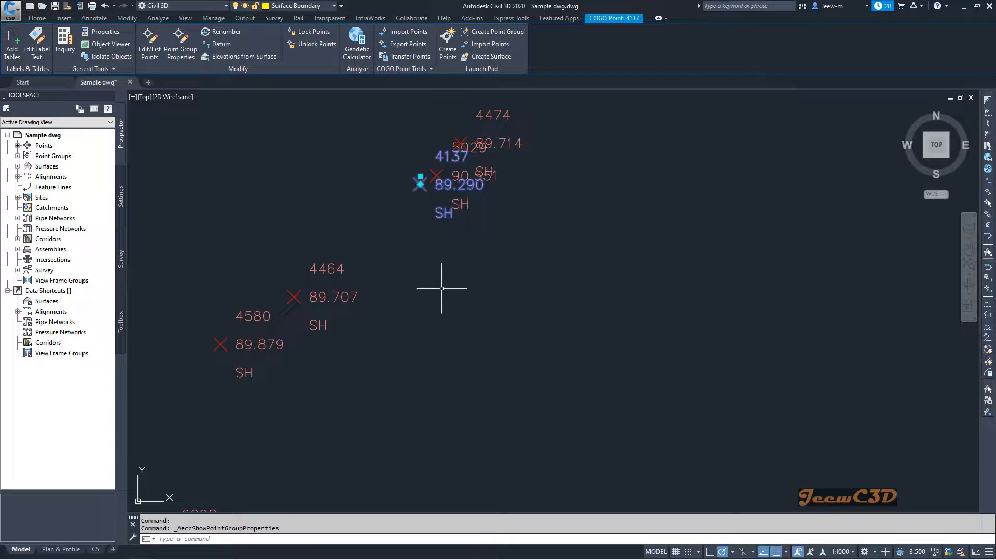
{"action": "key", "text": "Escape"}
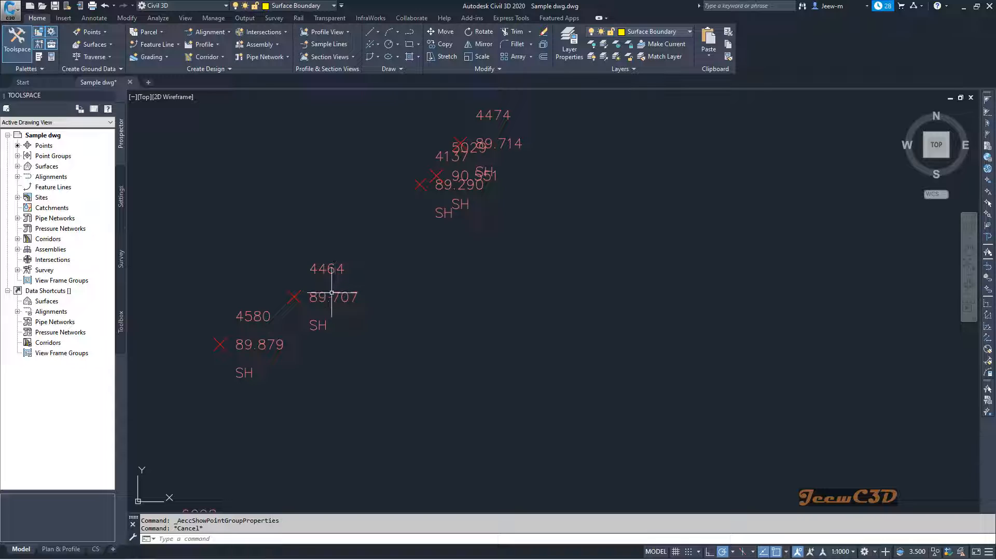
Add a spot elevation label to the EG surface at a random location inside the boundary, southeast of the road's first curve
{"action": "scroll", "coordinate": [433, 313], "scroll_direction": "down", "scroll_amount": 2}
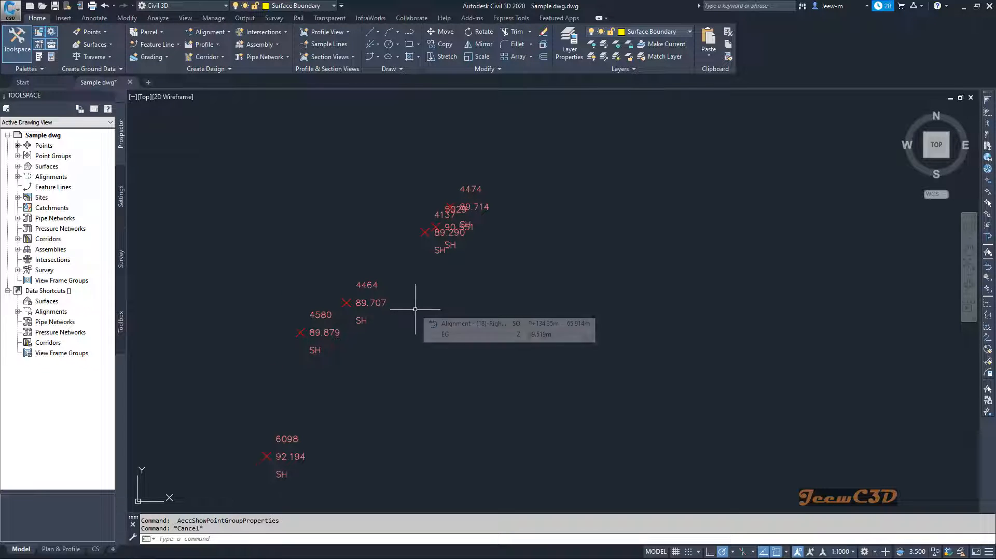
{"action": "scroll", "coordinate": [415, 310], "scroll_direction": "down", "scroll_amount": 4}
{"action": "scroll", "coordinate": [511, 344], "scroll_direction": "down", "scroll_amount": 3}
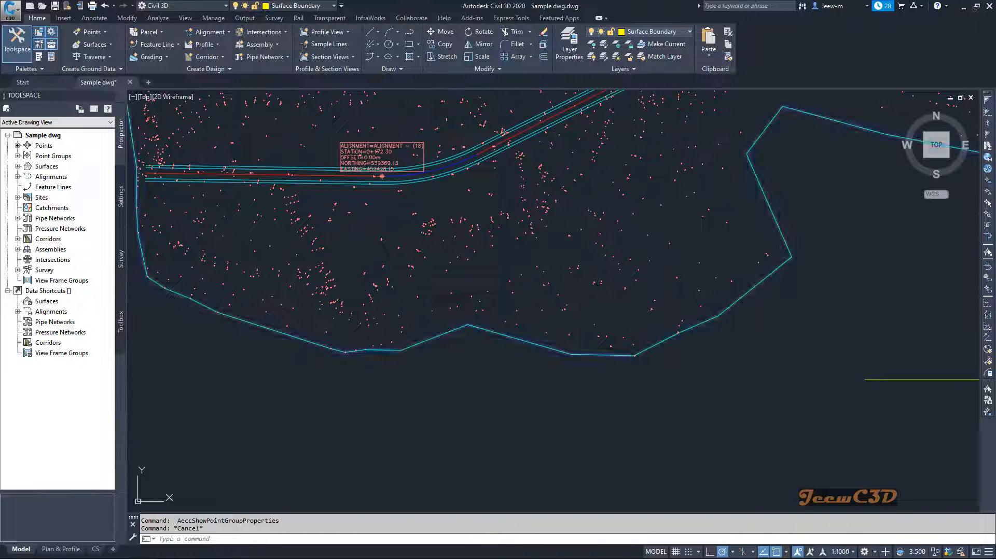
{"action": "left_click", "coordinate": [554, 346]}
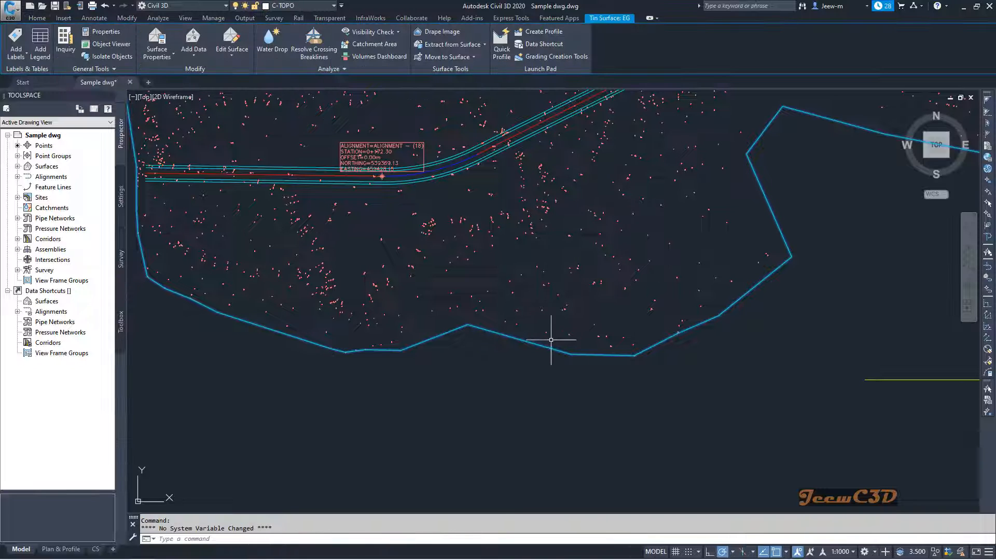
{"action": "left_click", "coordinate": [16, 62]}
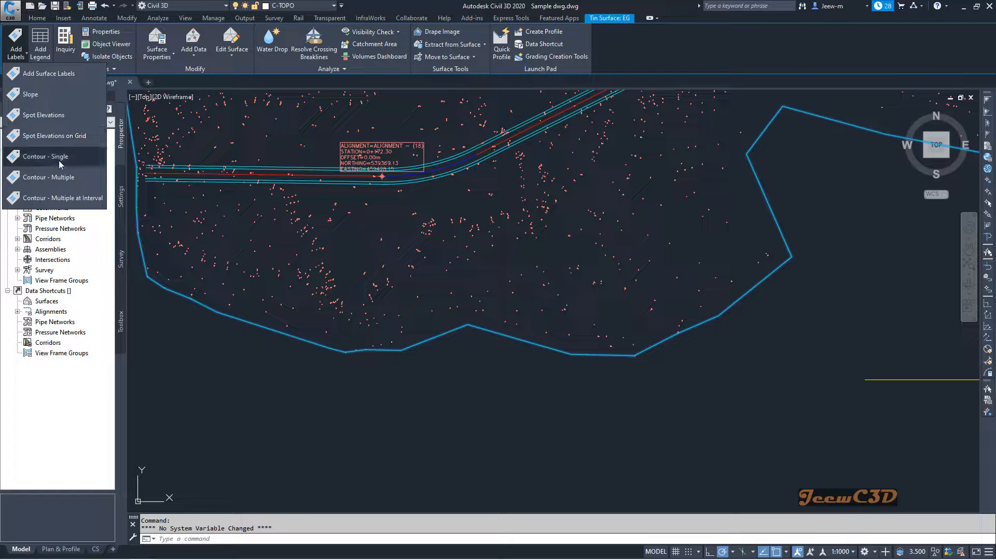
{"action": "left_click", "coordinate": [43, 115]}
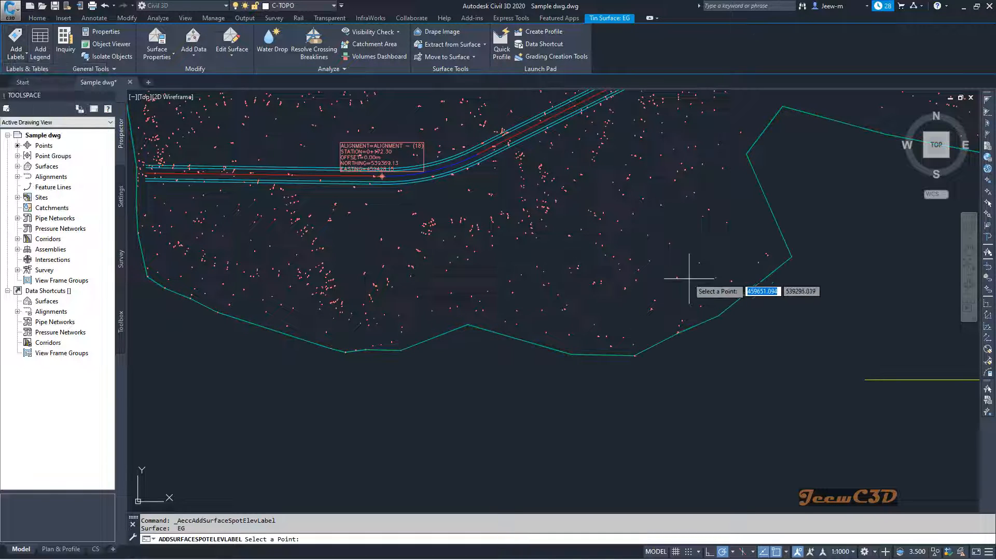
{"action": "scroll", "coordinate": [696, 246], "scroll_direction": "up", "scroll_amount": 2}
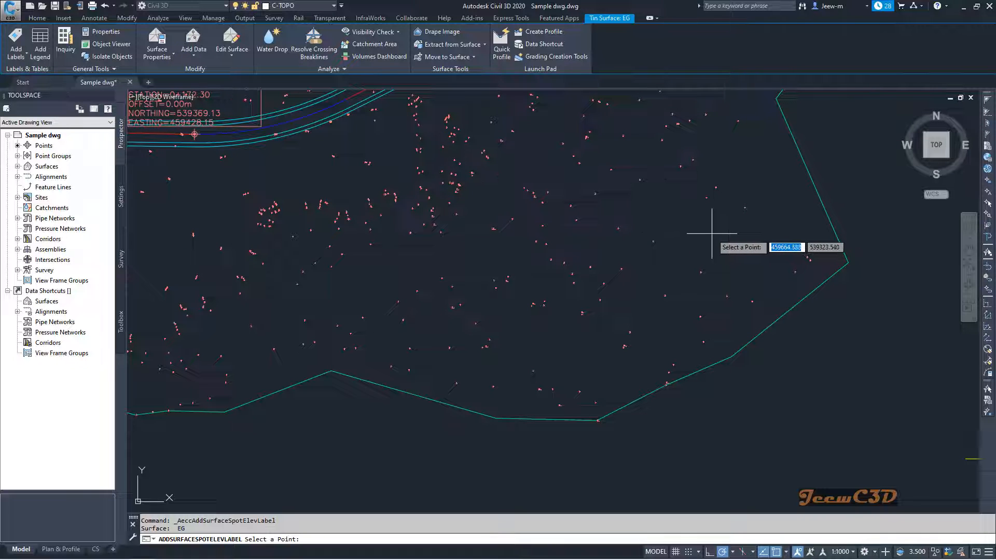
{"action": "scroll", "coordinate": [697, 261], "scroll_direction": "up", "scroll_amount": 4}
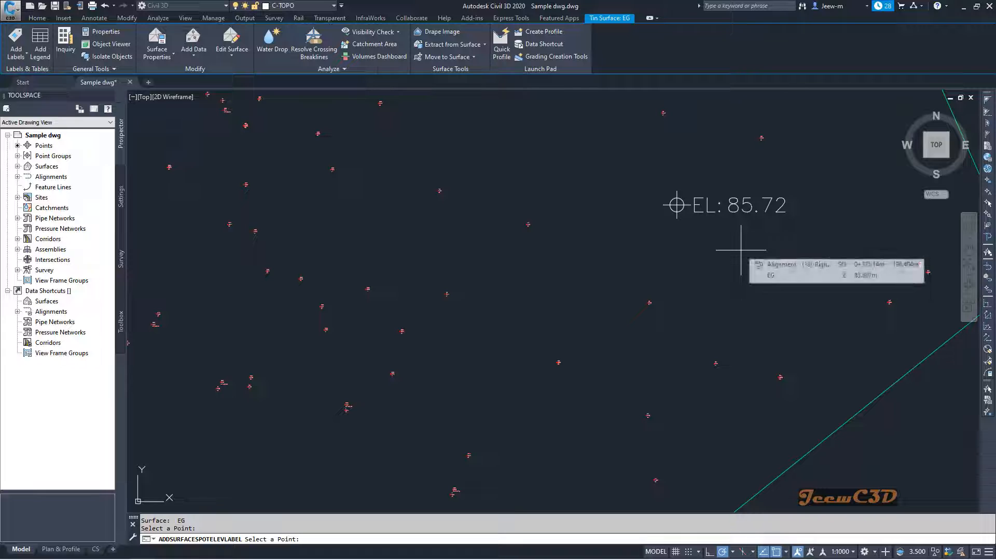
{"action": "key", "text": "Escape"}
{"action": "scroll", "coordinate": [741, 250], "scroll_direction": "down", "scroll_amount": 8}
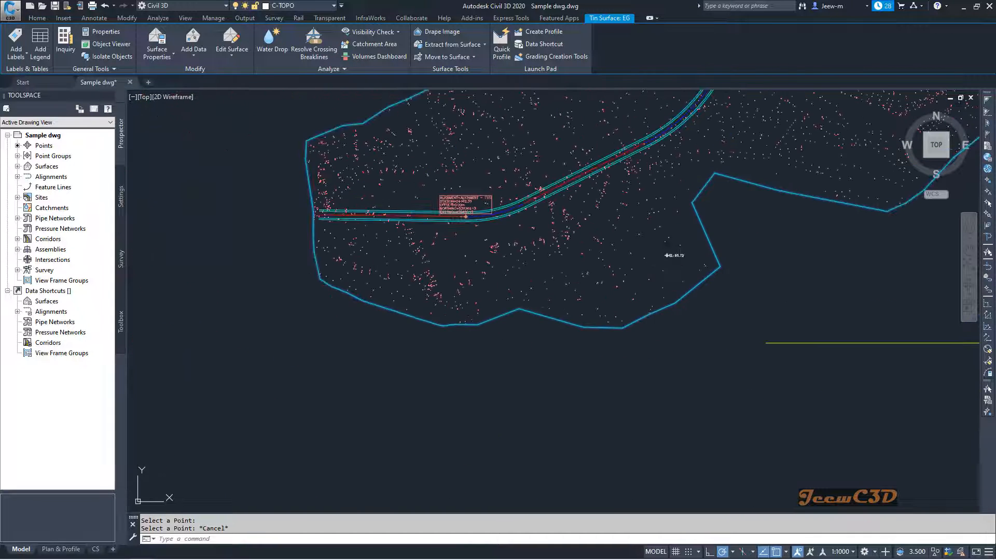
{"action": "key", "text": "Escape"}
{"action": "scroll", "coordinate": [676, 267], "scroll_direction": "up", "scroll_amount": 4}
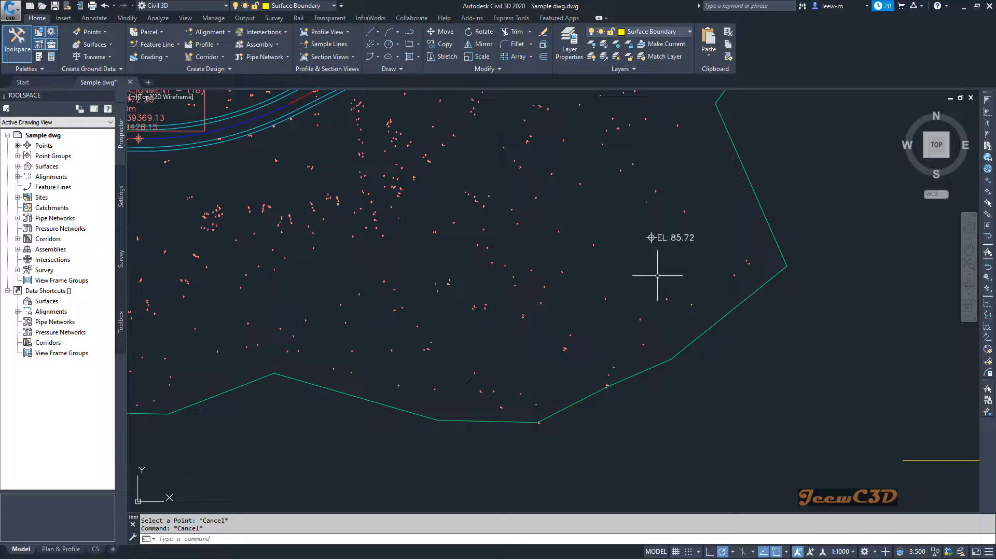
Select the road's layout profile in the profile view to examine its labelling tools, and deselect it with the whole drawing in view
{"action": "scroll", "coordinate": [662, 263], "scroll_direction": "down", "scroll_amount": 6}
{"action": "scroll", "coordinate": [654, 278], "scroll_direction": "down", "scroll_amount": 2}
{"action": "middle_click_drag", "start_coordinate": [652, 280], "coordinate": [443, 317]}
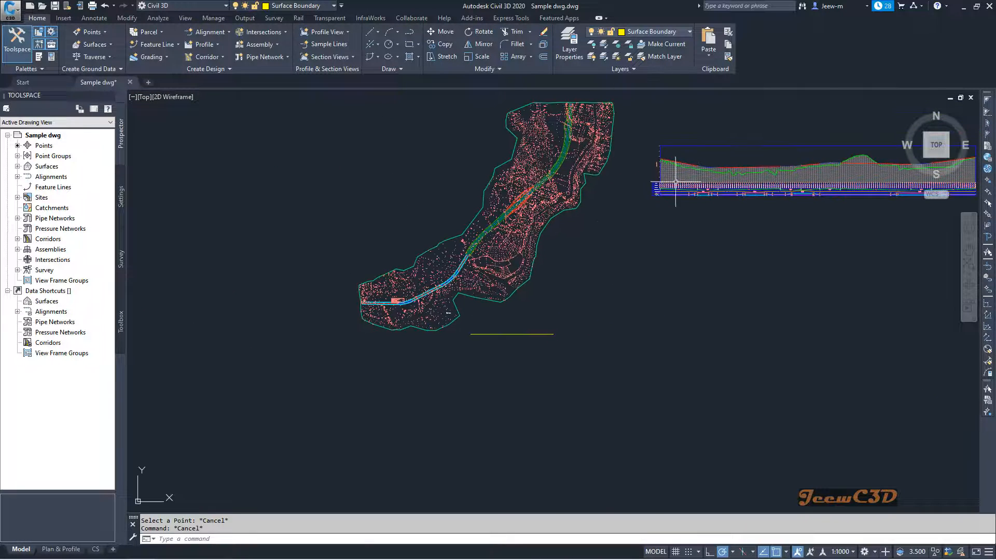
{"action": "scroll", "coordinate": [692, 164], "scroll_direction": "up", "scroll_amount": 10}
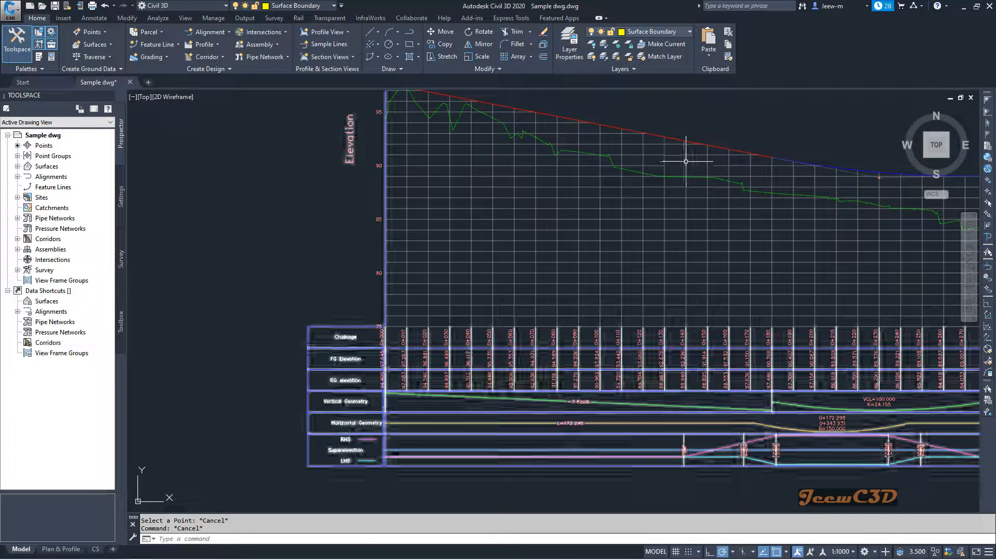
{"action": "left_click", "coordinate": [667, 138]}
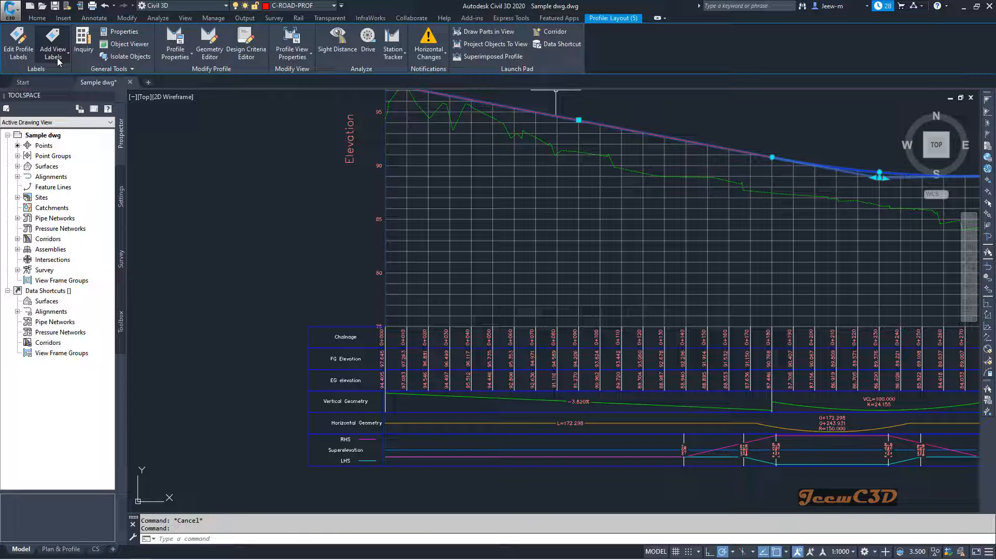
{"action": "scroll", "coordinate": [236, 254], "scroll_direction": "down", "scroll_amount": 1}
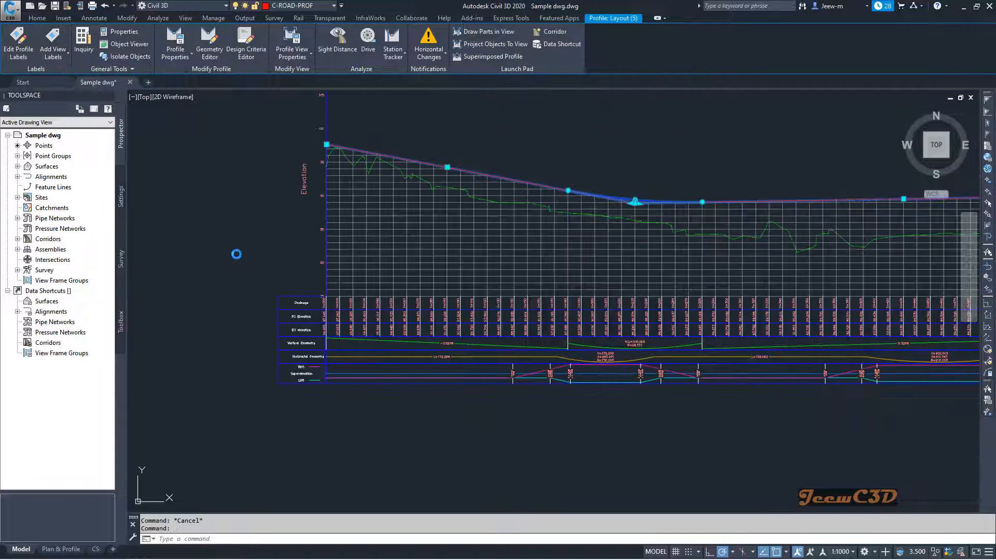
{"action": "scroll", "coordinate": [236, 254], "scroll_direction": "down", "scroll_amount": 3}
{"action": "middle_click_drag", "start_coordinate": [313, 300], "coordinate": [399, 273]}
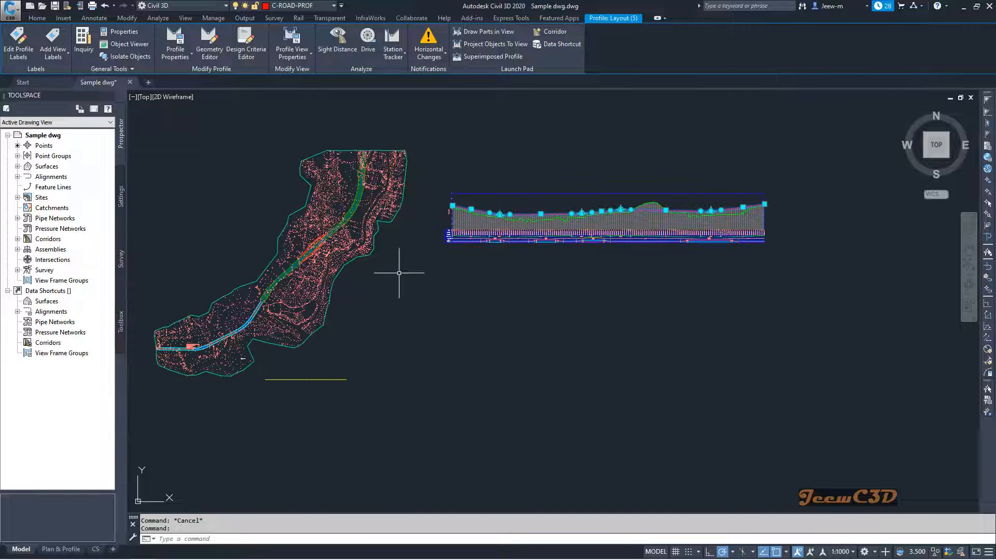
{"action": "key", "text": "Escape"}
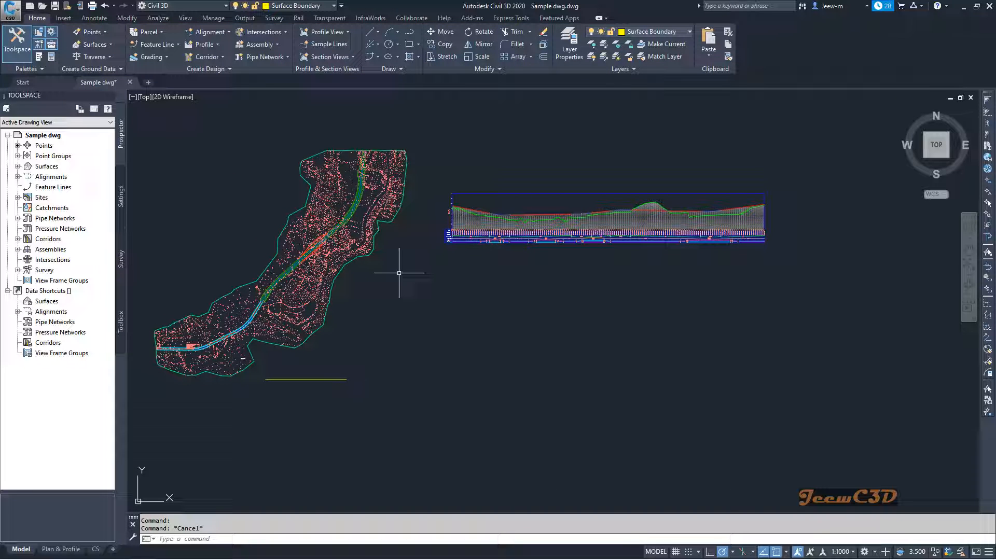
{"action": "middle_click_drag", "start_coordinate": [399, 273], "coordinate": [442, 272]}
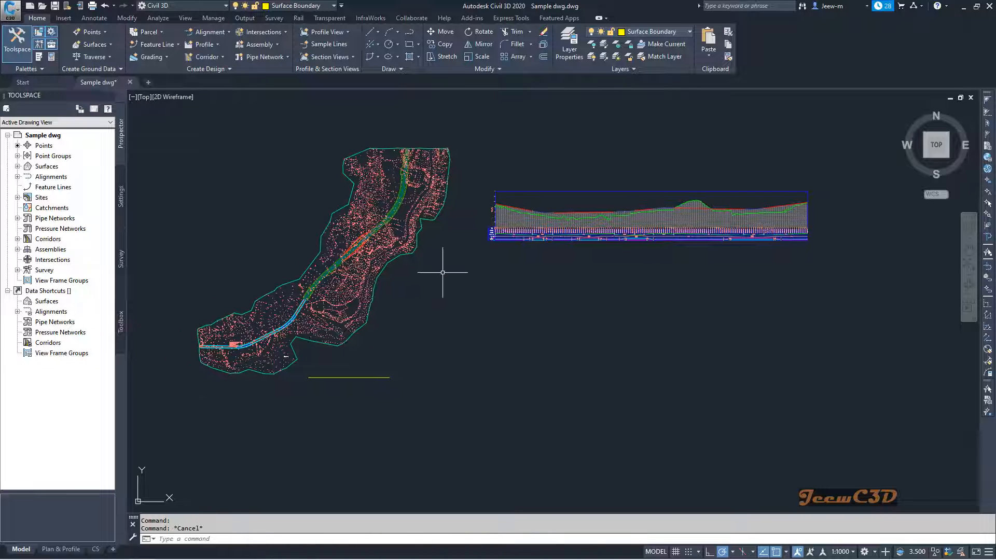